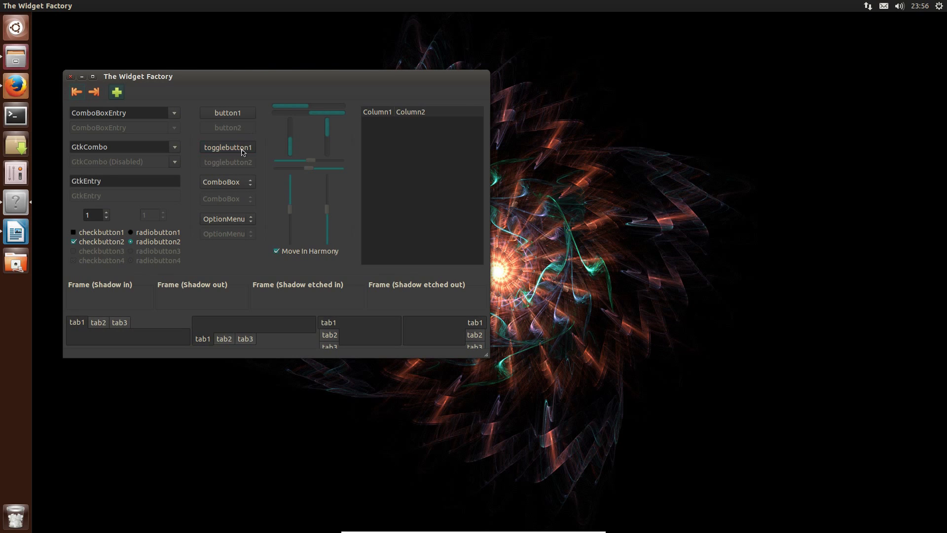
Bring the Files home folder window in front of The Widget Factory
click(24, 67)
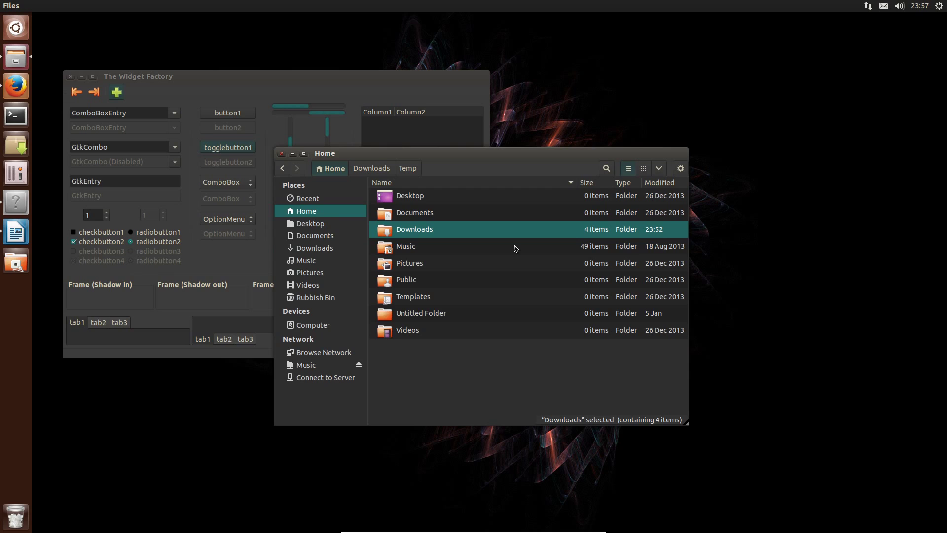
Select the Music folder, preview the network and sound menus, and raise the volume
click(515, 247)
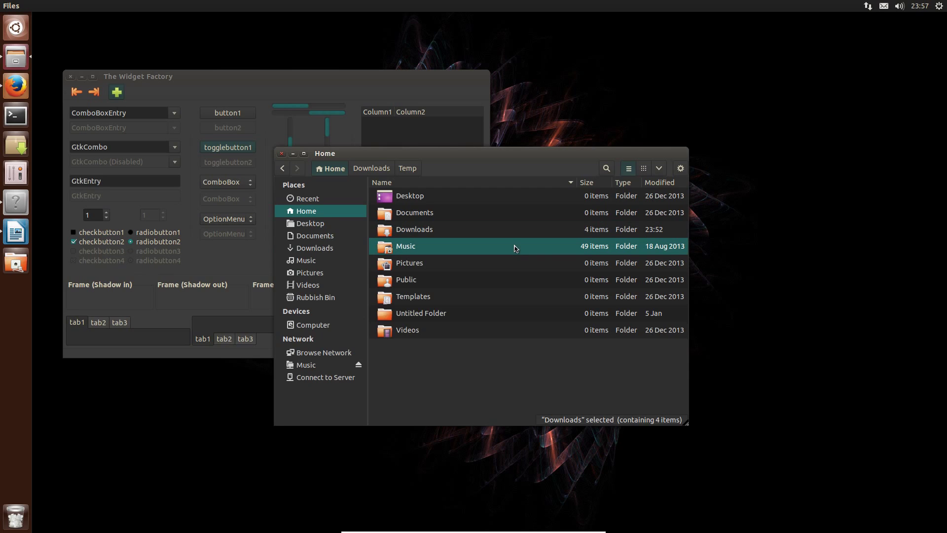
click(869, 7)
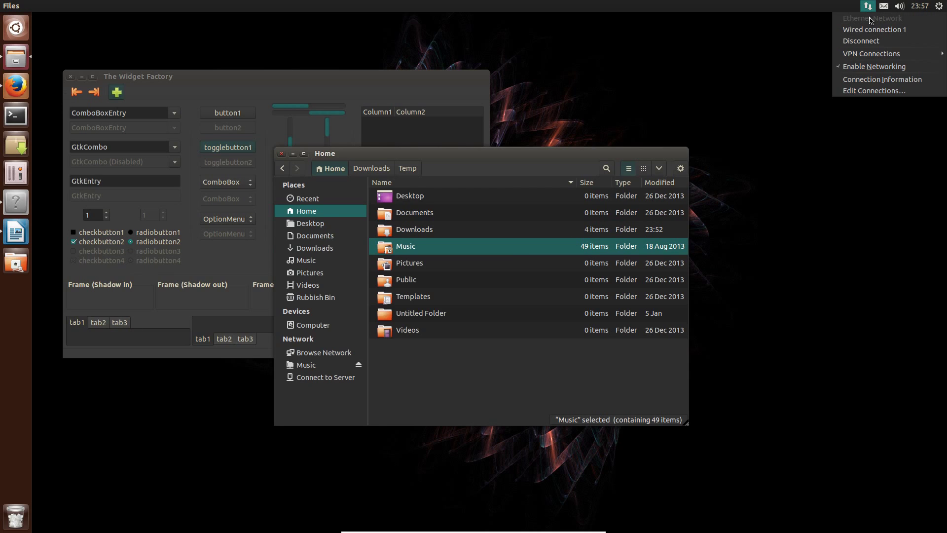
mouse_move(884, 9)
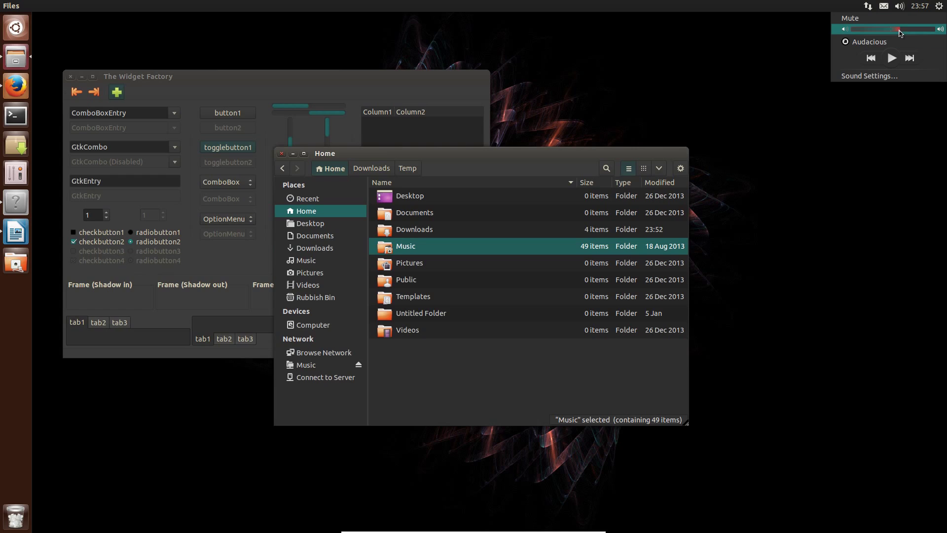
drag(901, 33, 912, 33)
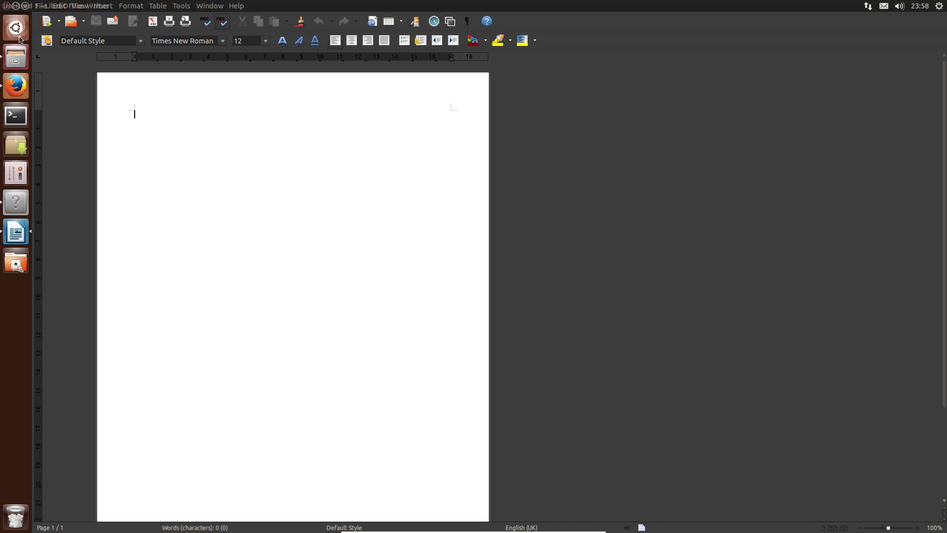
Toggle Writer between floating and full-screen sizes, then close the empty document
key(ctrl+super+Down)
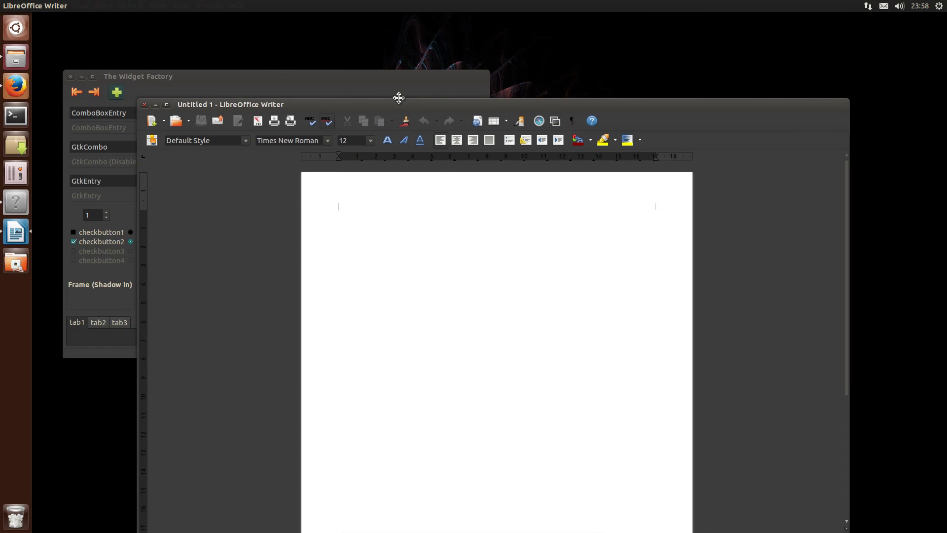
click(167, 104)
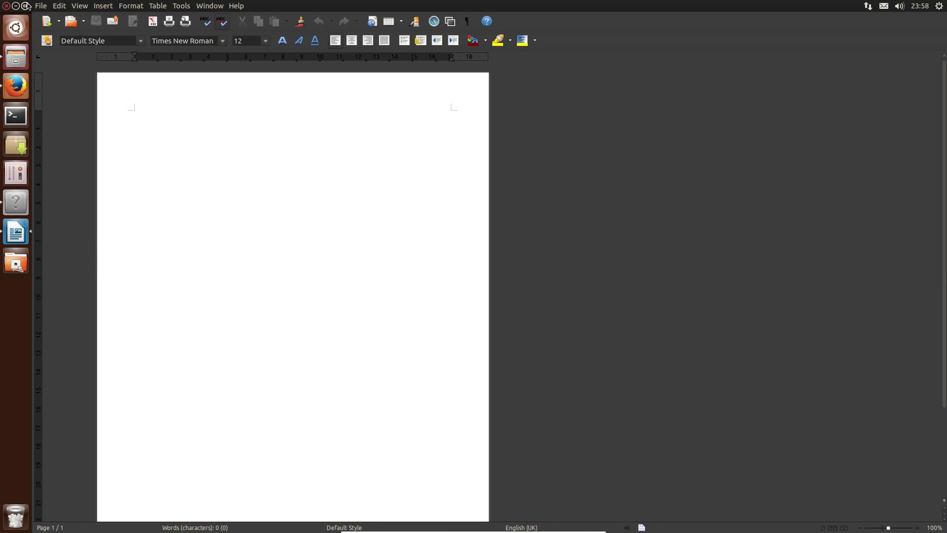
click(26, 6)
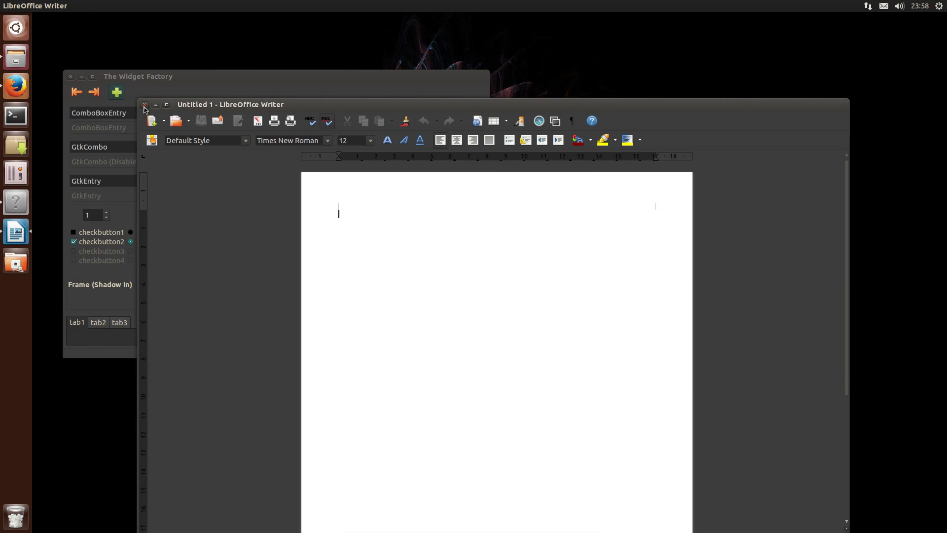
click(144, 106)
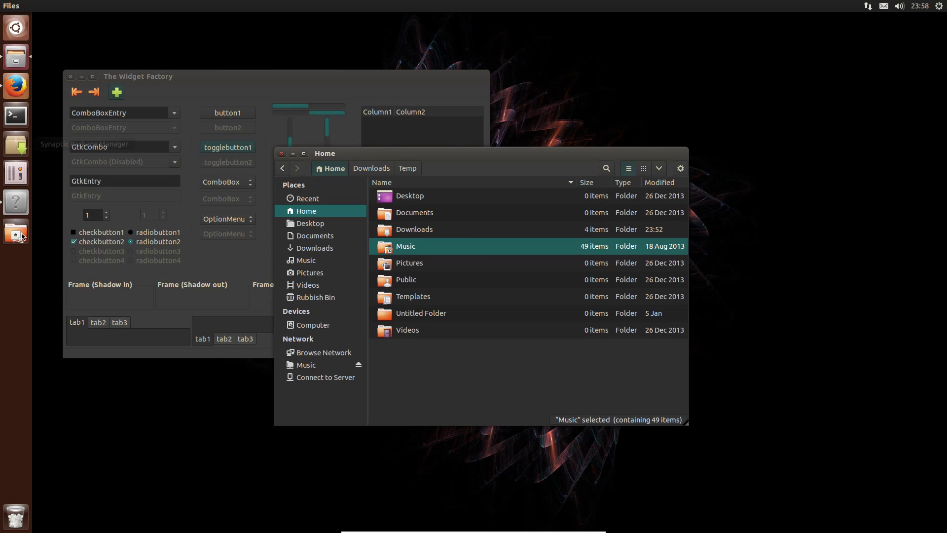
Apply Delorean-dark-theme-3.8, then Delorean-dark-stripped, as the GTK theme in Unity Tweak Tool
click(16, 173)
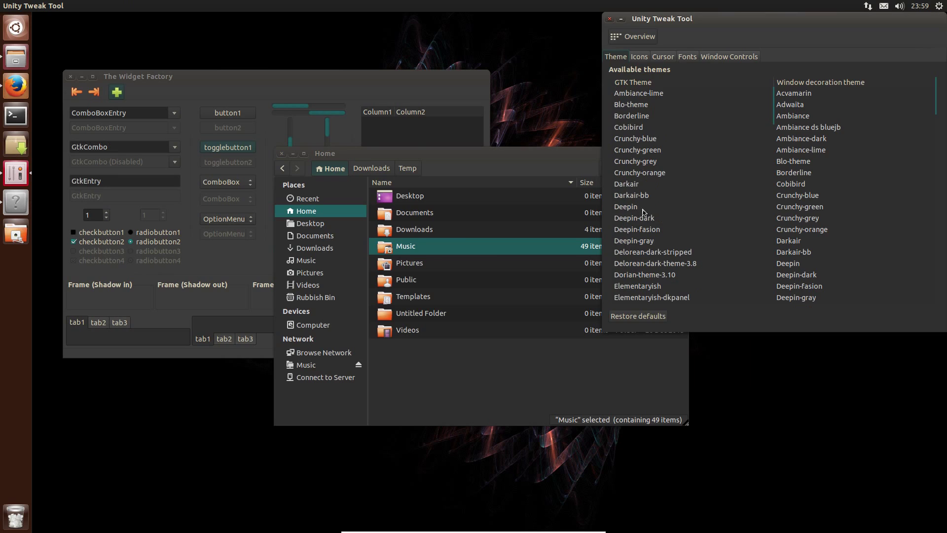
click(650, 266)
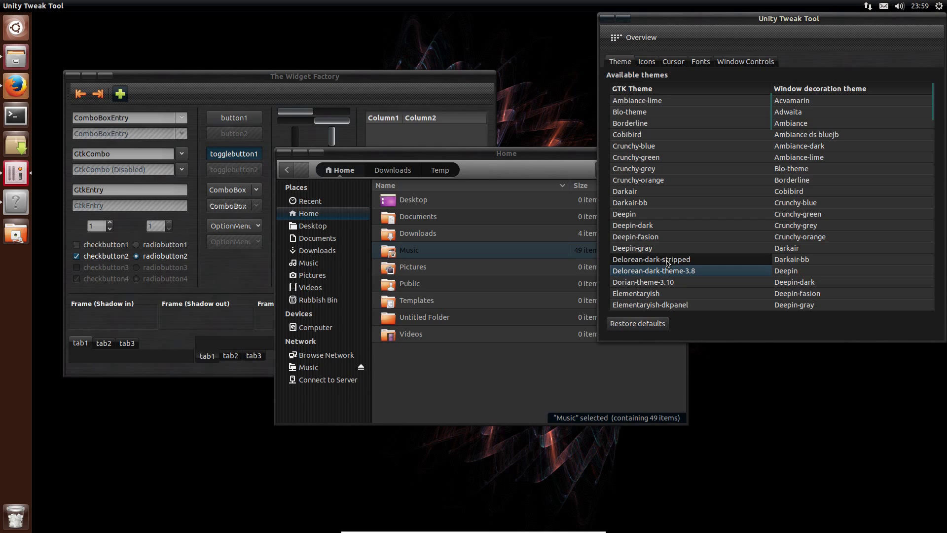
click(667, 263)
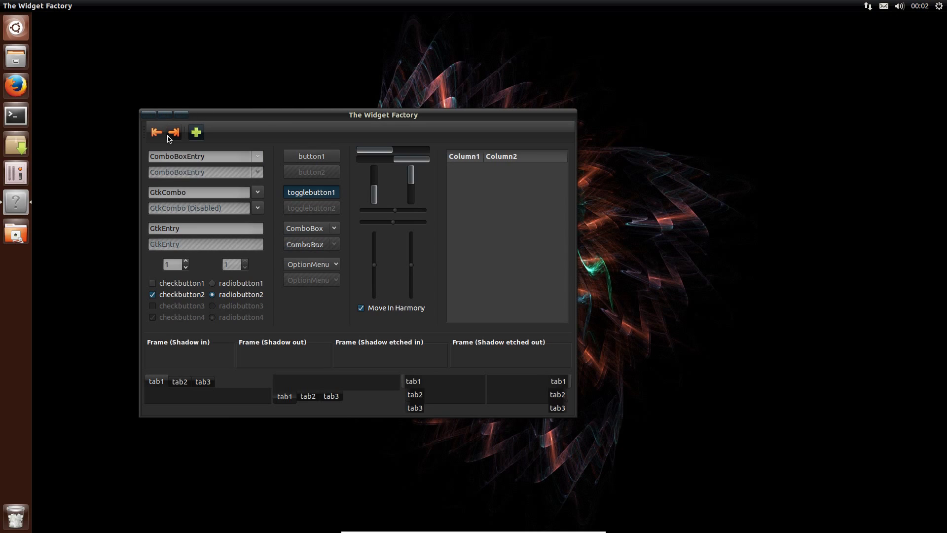
Flip the sample notebook to tab2 and back to tab1, then open a centred Files home window
click(310, 399)
click(290, 397)
click(16, 57)
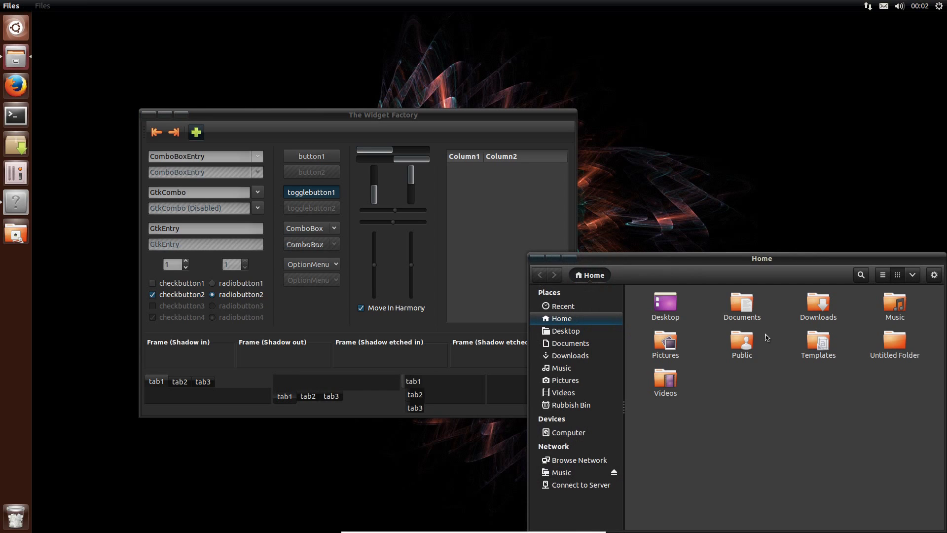
drag(745, 259, 546, 176)
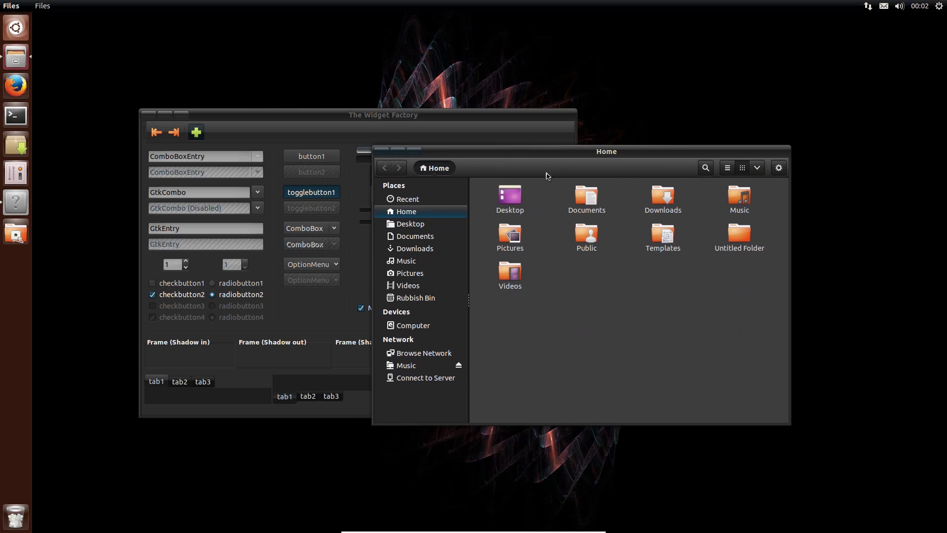
Browse into Pictures, then Downloads, and preview the sound menu's styling
click(410, 273)
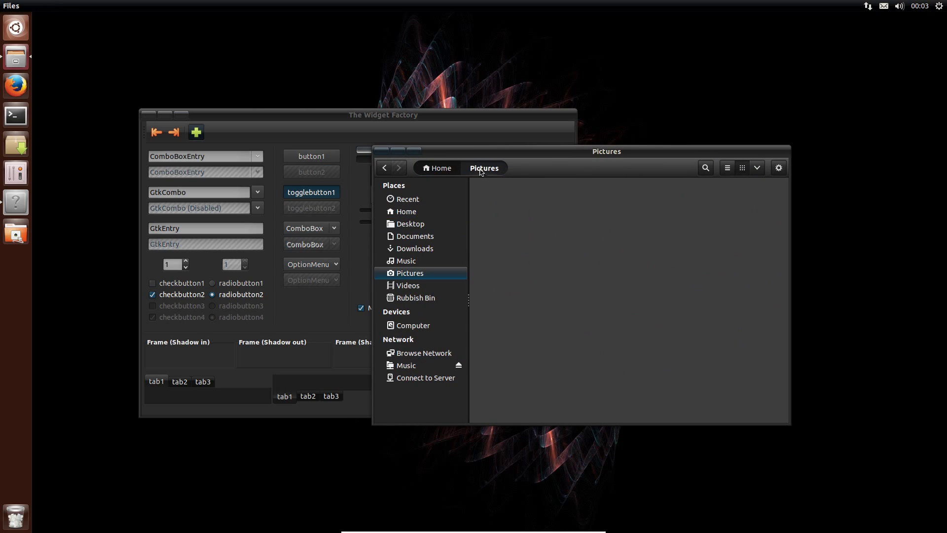
click(414, 248)
click(899, 6)
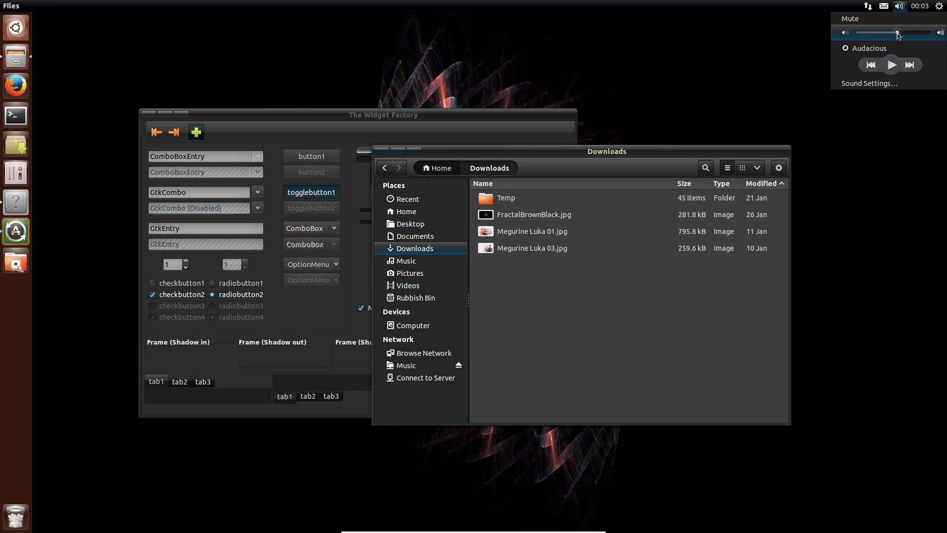
click(92, 112)
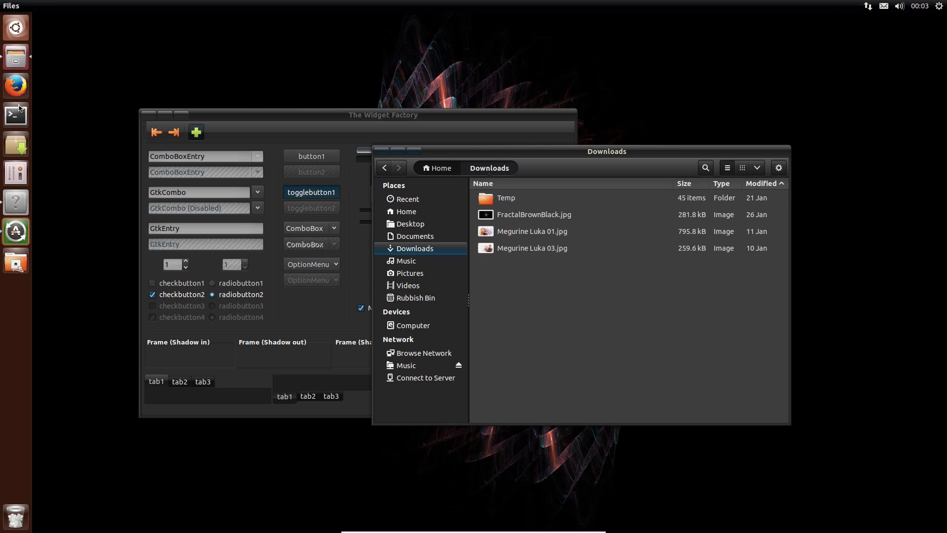
Launch Firefox, type 'nbc' in the address bar, and toggle the window full screen and back
click(15, 85)
text(n)
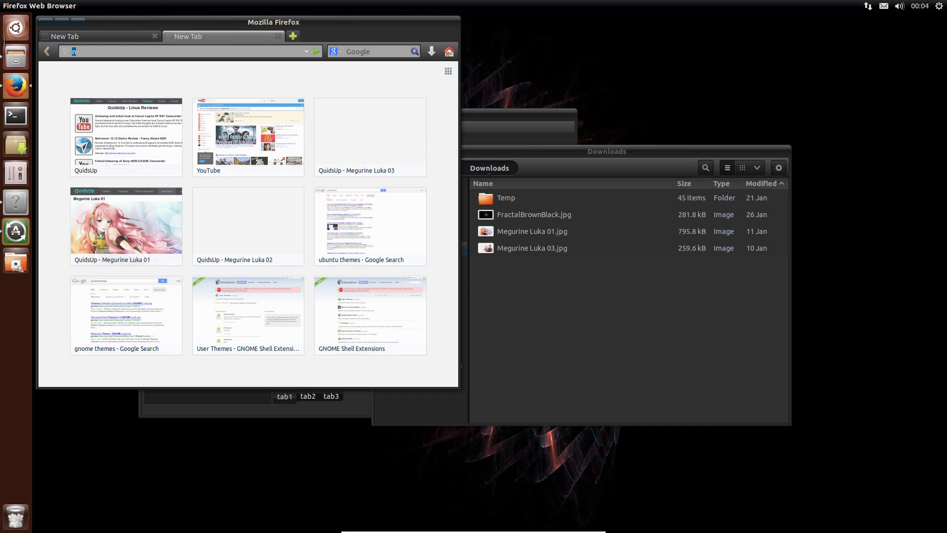
text(bc)
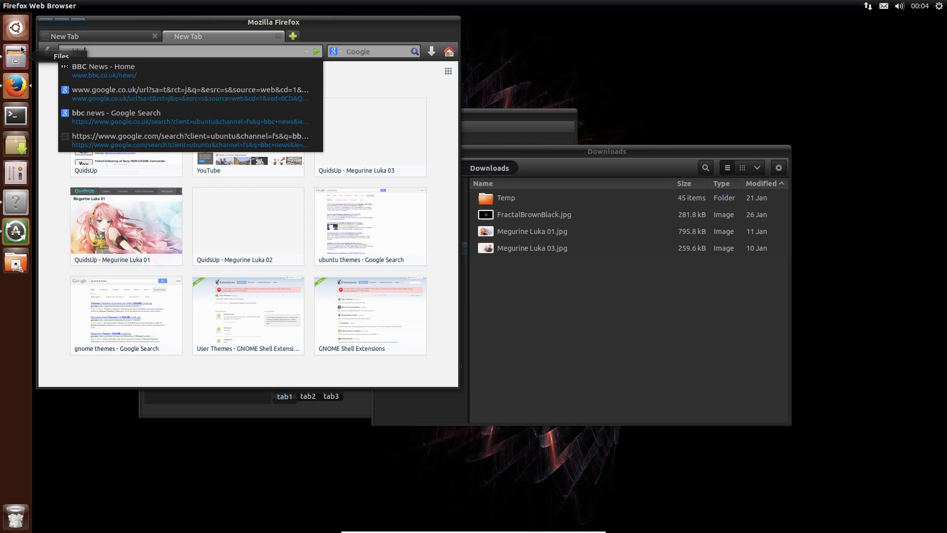
click(79, 22)
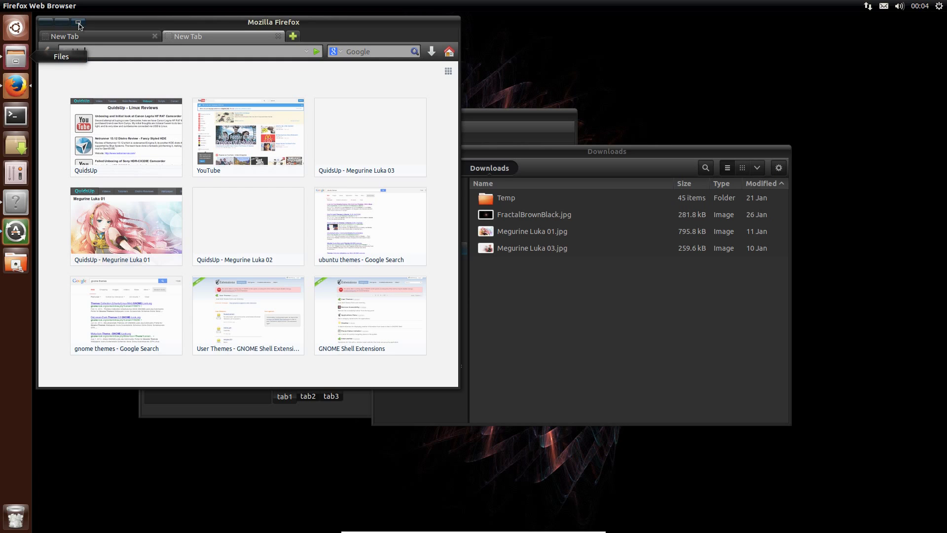
double_click(79, 22)
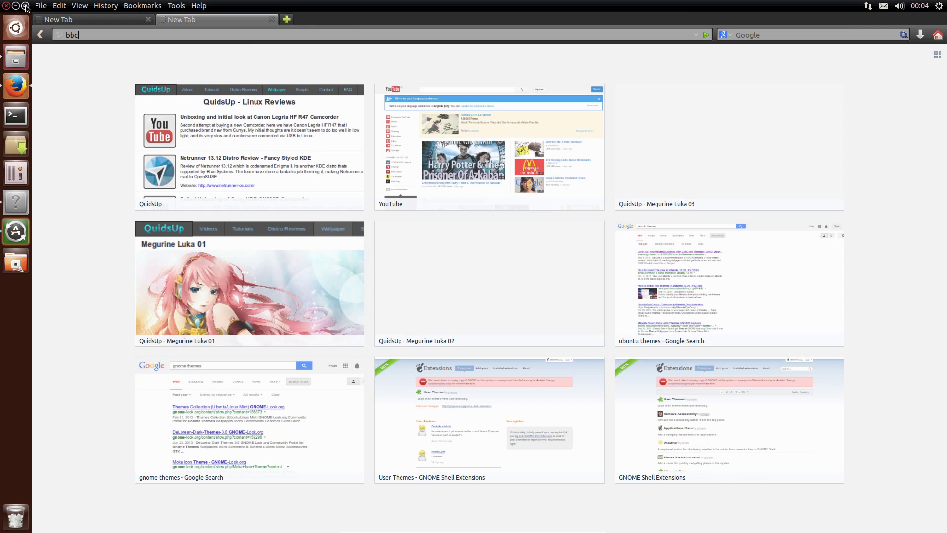
click(26, 7)
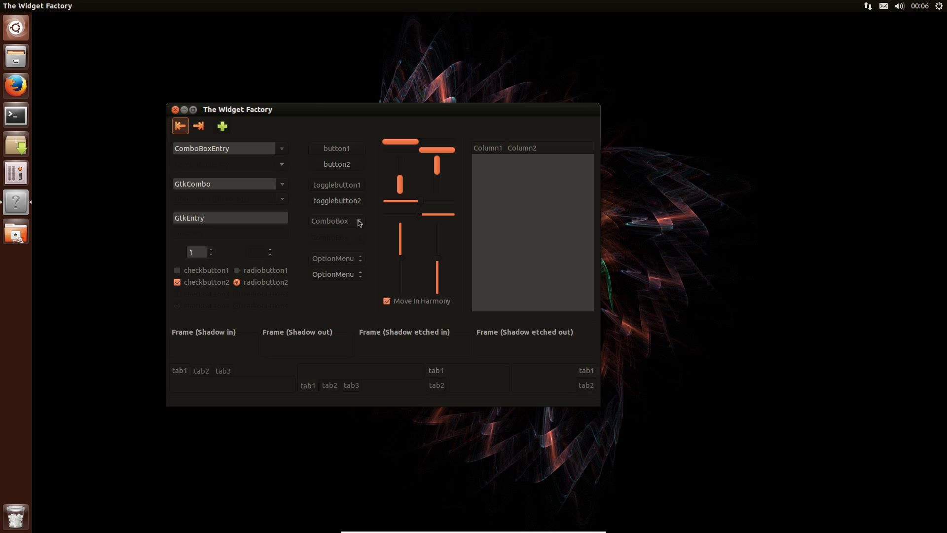
Preview the session and sound indicator menus in the orange-accented dark theme
click(939, 6)
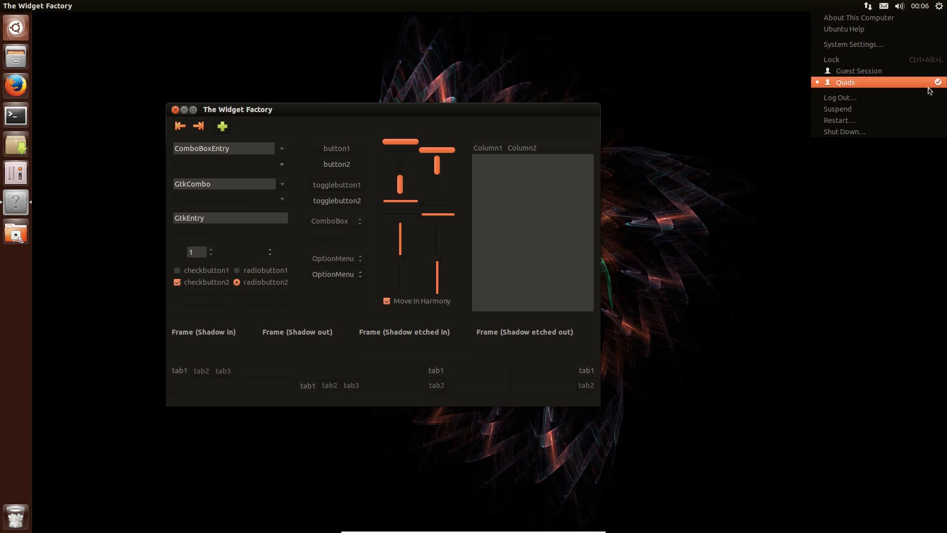
mouse_move(899, 6)
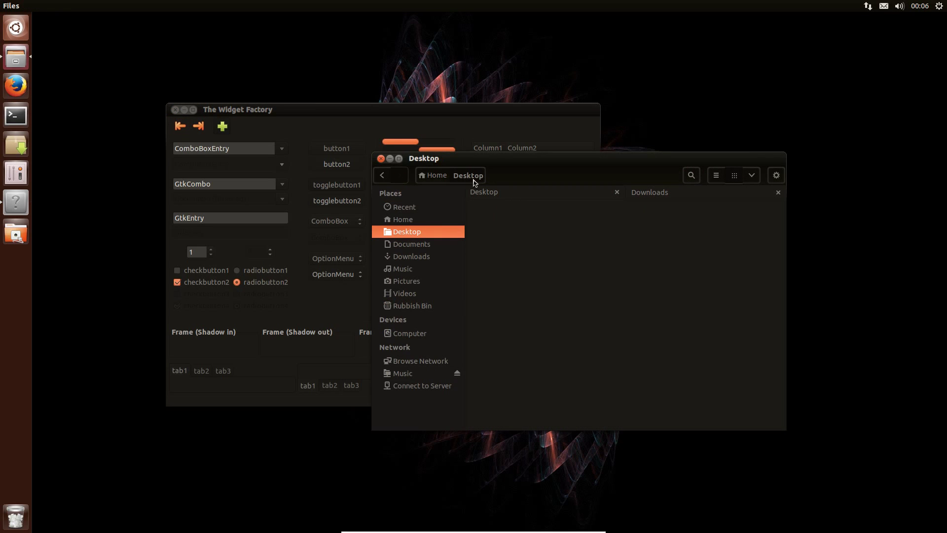
Open Downloads, go up to Home, and return to Downloads
click(428, 256)
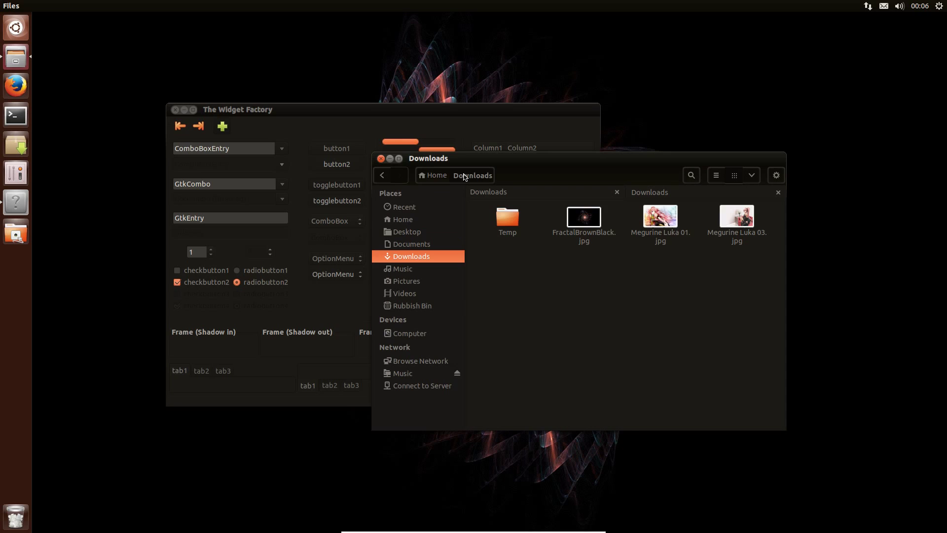
click(434, 178)
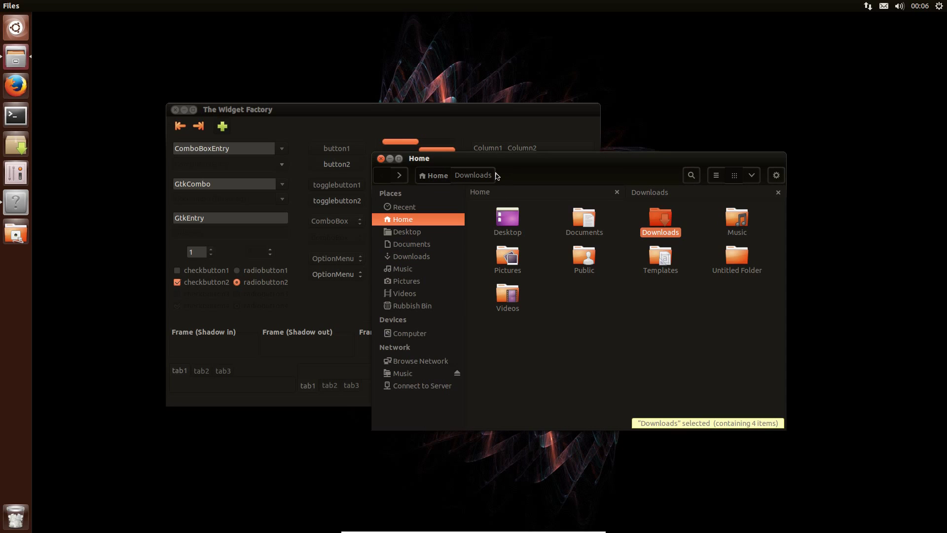
click(492, 176)
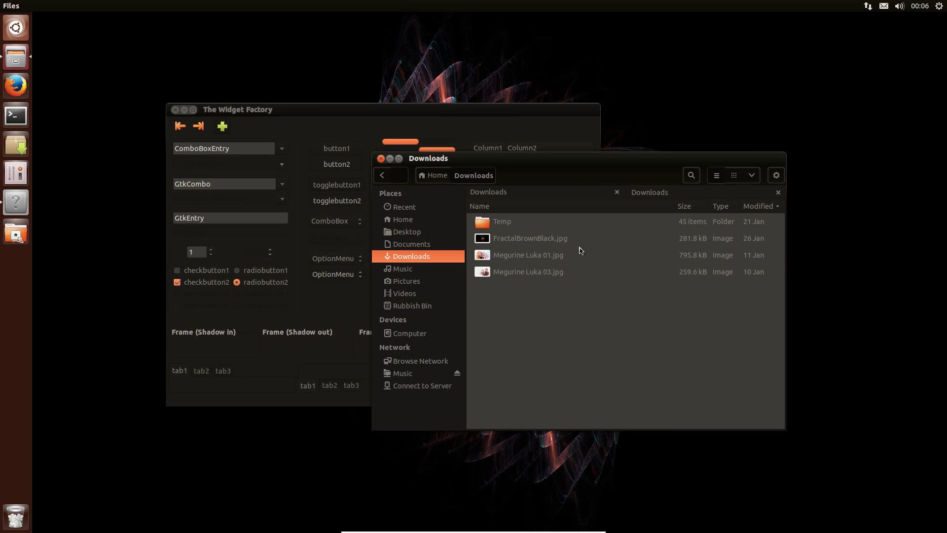
Select Megurine Luka 01.jpg and 03.jpg, preview the folder context menu, then launch Firefox
click(578, 253)
click(576, 272)
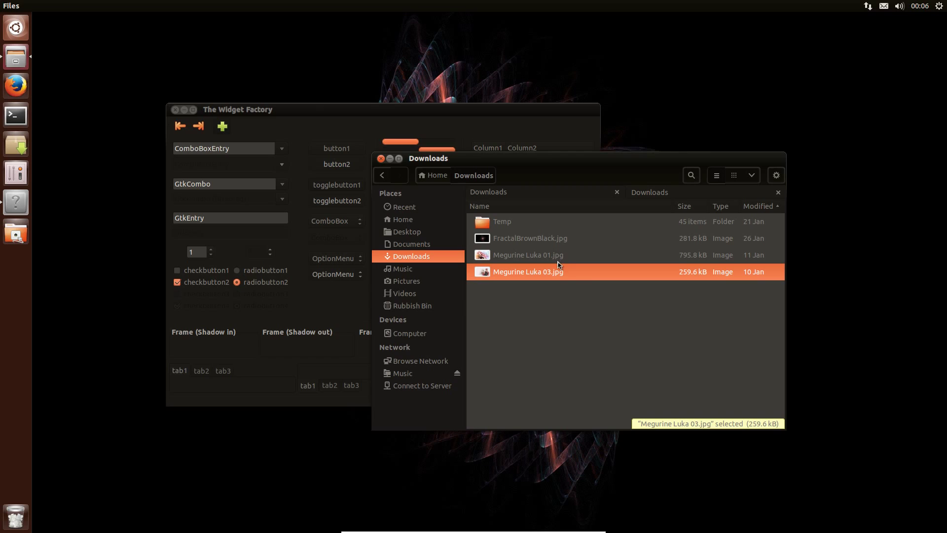
right_click(574, 309)
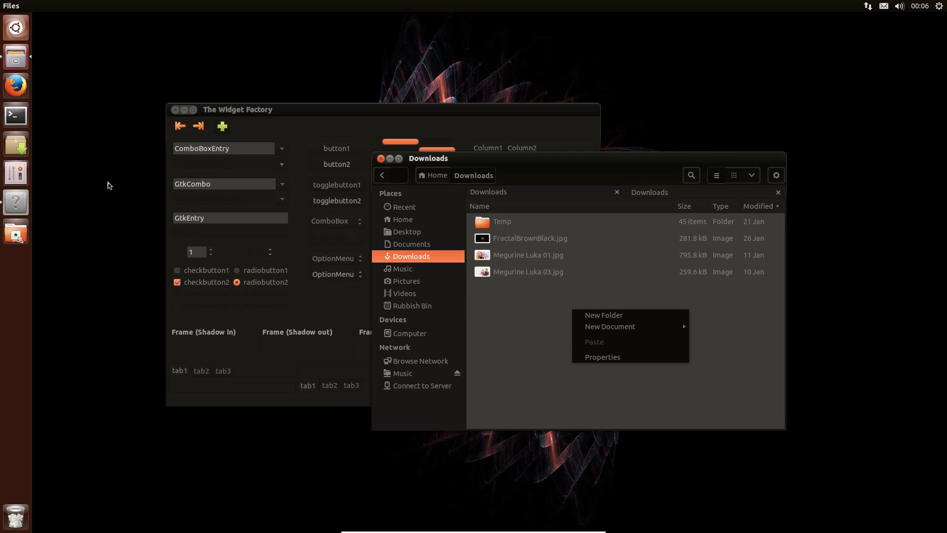
click(15, 86)
click(15, 85)
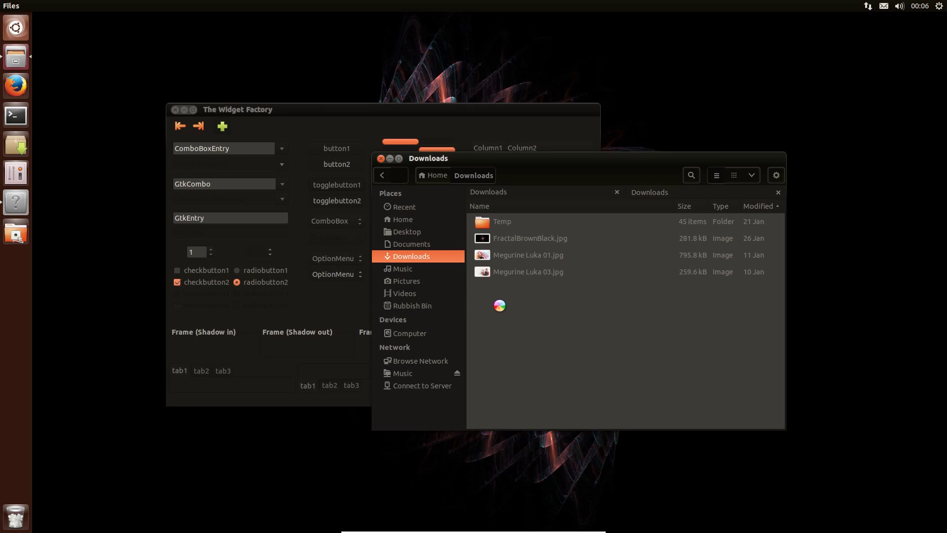
Restore the previous Firefox session, unmaximise the window, and edit the address to 'bbc'
right_click(595, 239)
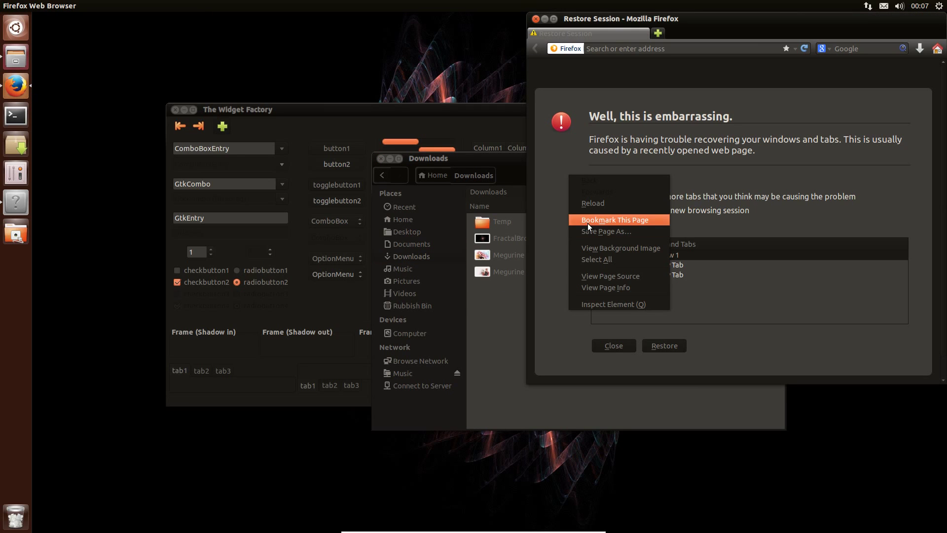
click(550, 208)
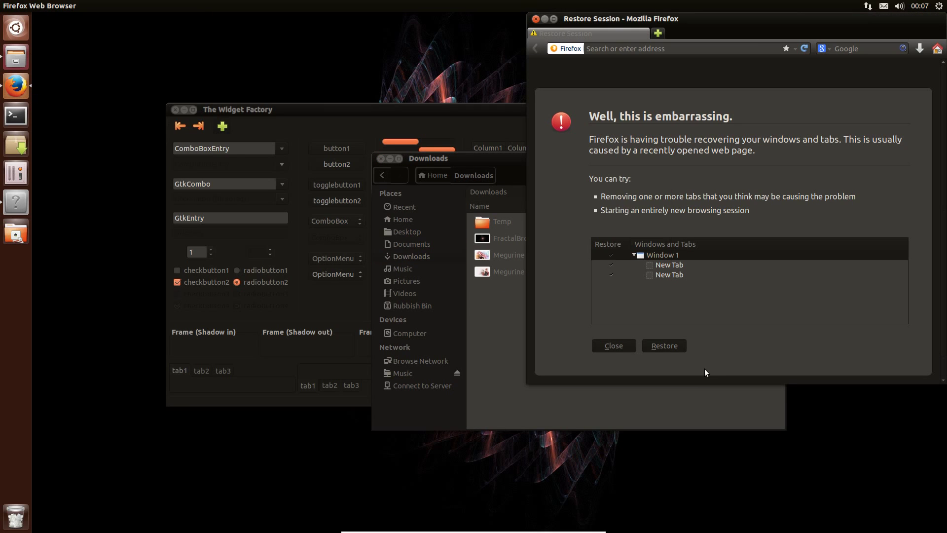
click(665, 345)
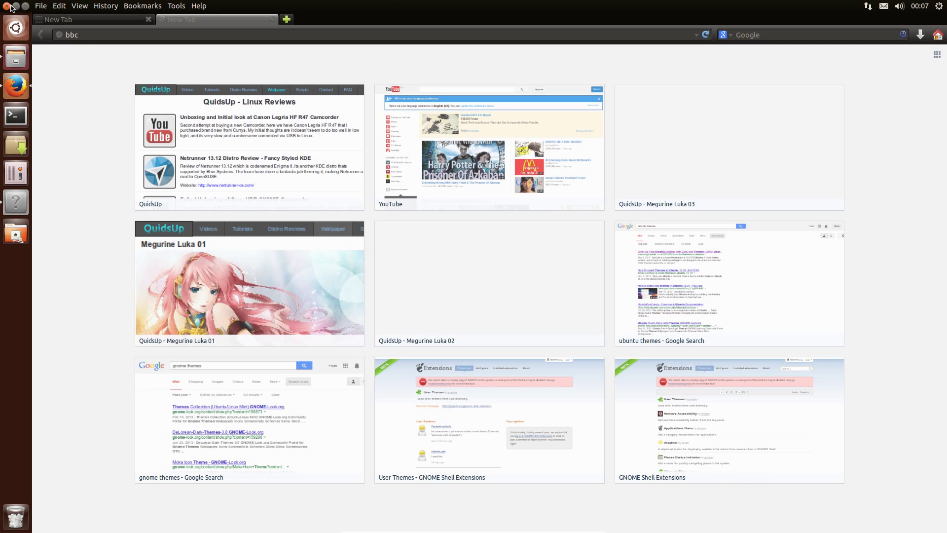
drag(389, 7, 403, 79)
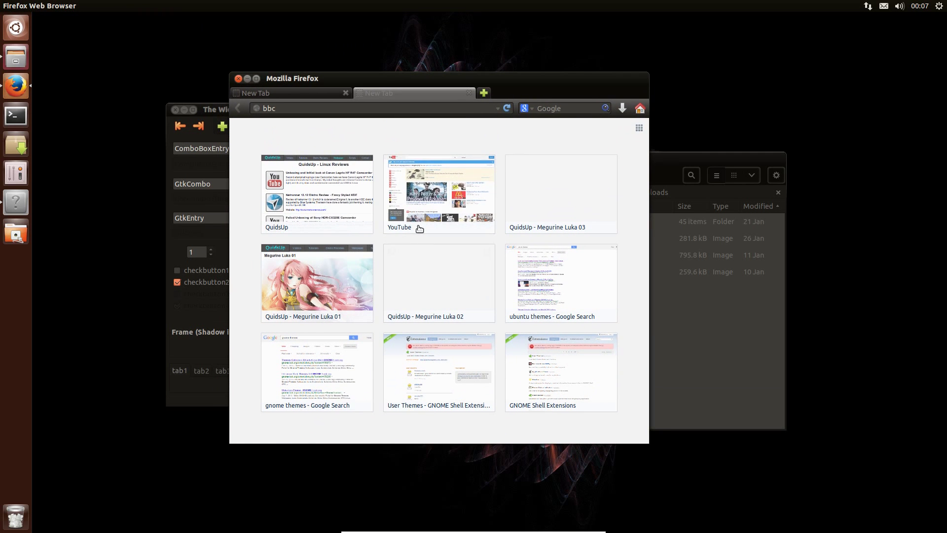
key(BackSpace)
text(c)
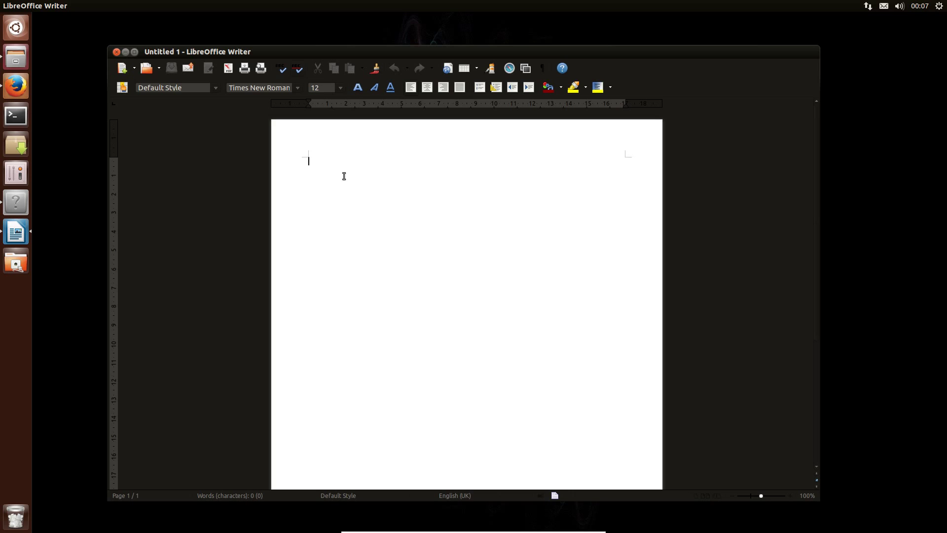
Close the blank LibreOffice Writer document, then close the Firefox window
scroll(415, 259, down, 3)
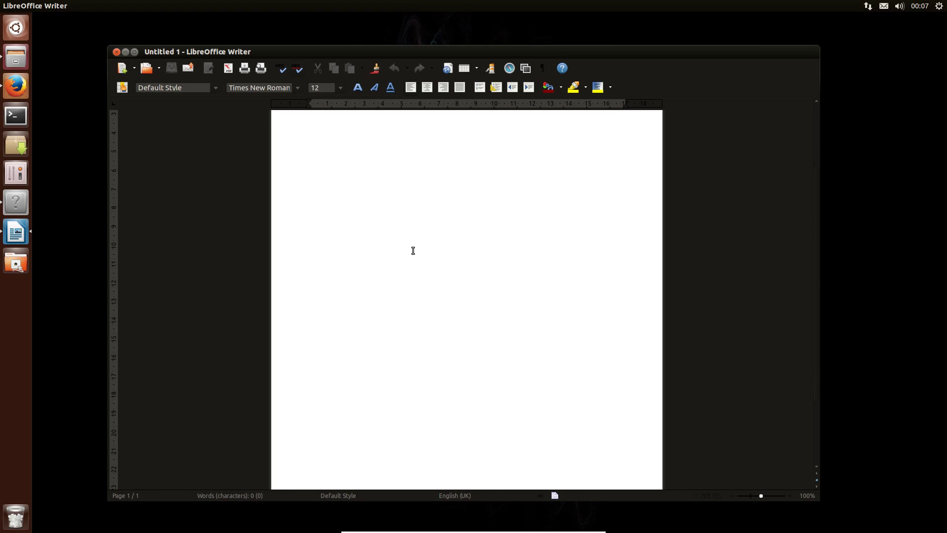
scroll(413, 251, up, 3)
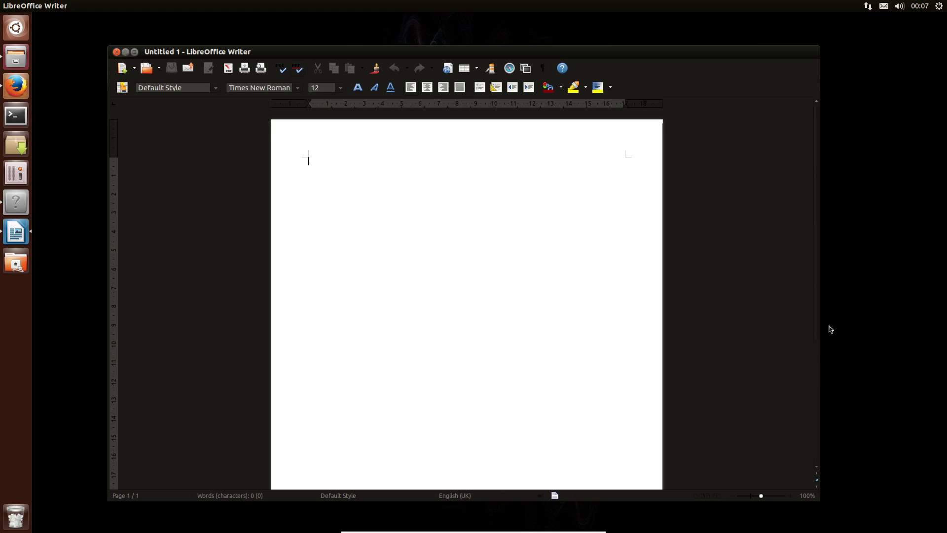
click(116, 52)
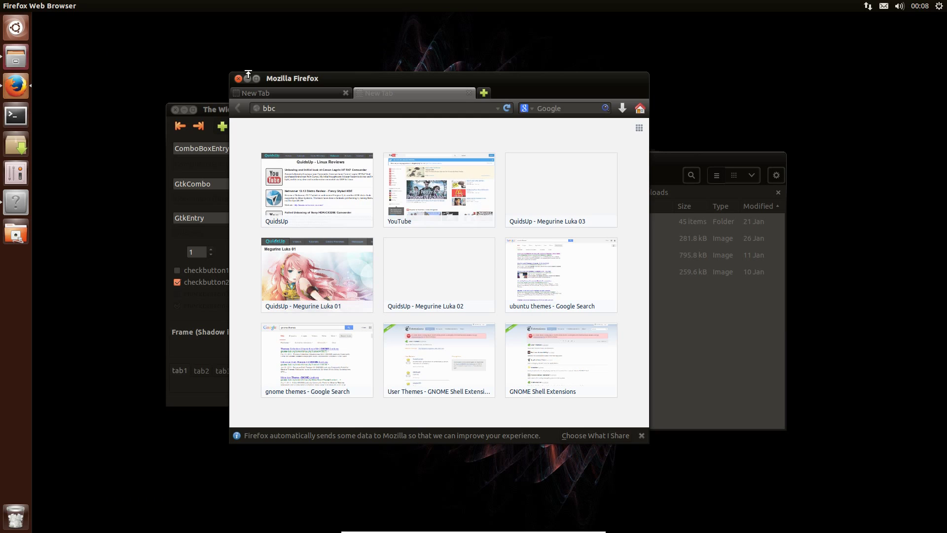
click(238, 79)
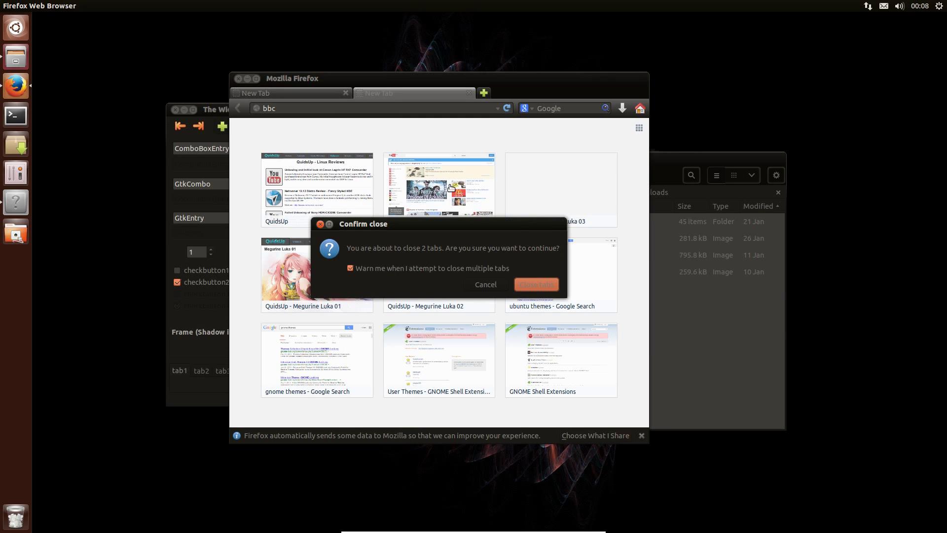
Close Firefox, relaunch The Widget Factory via twf, switch notebook tabs and maximise it
click(549, 289)
key(alt+F2)
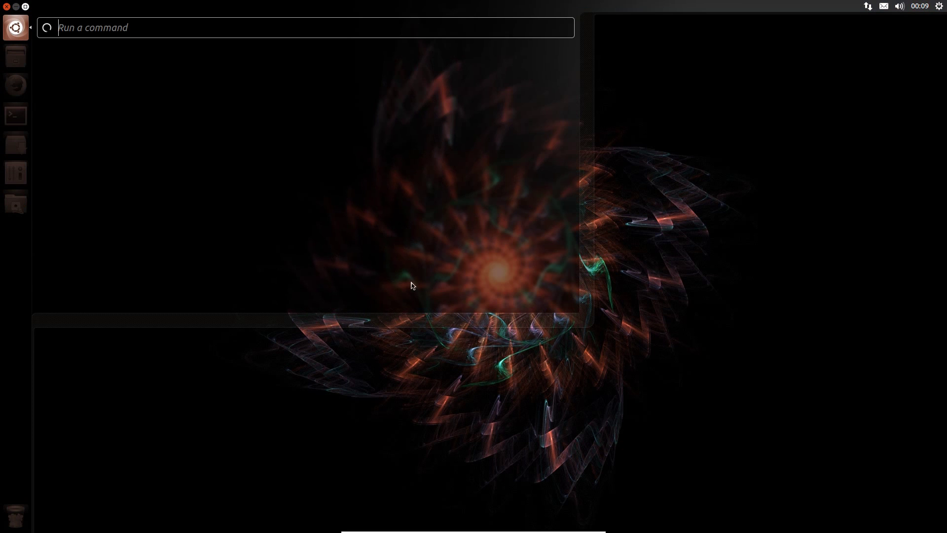
text(twf)
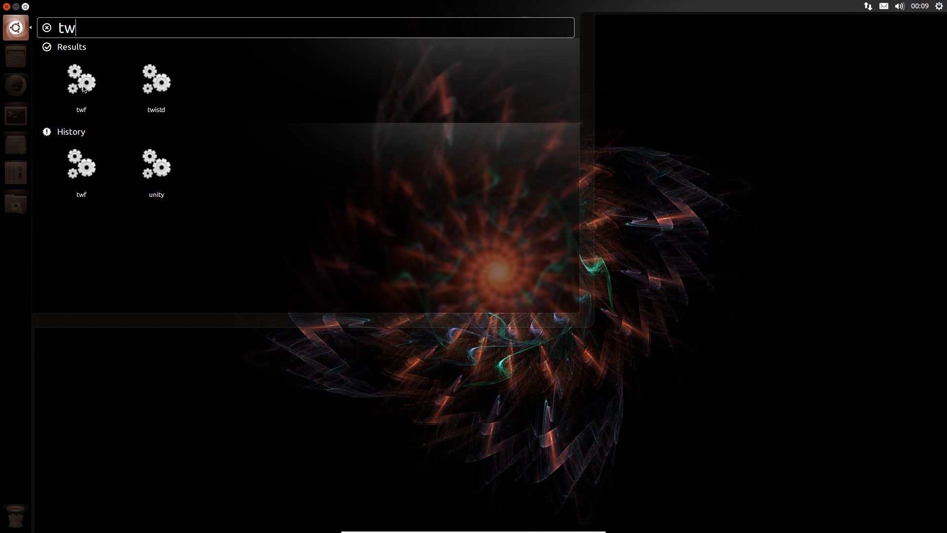
click(83, 85)
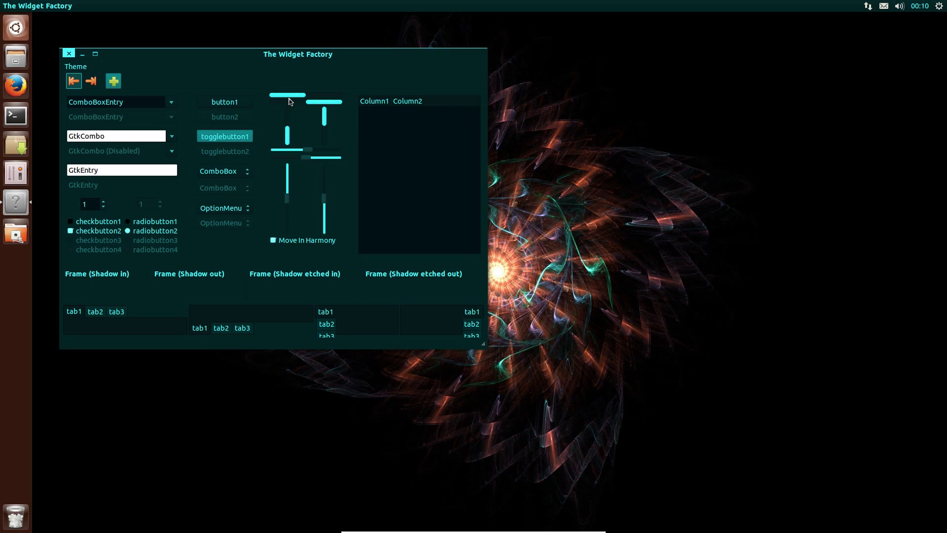
key(Tab)
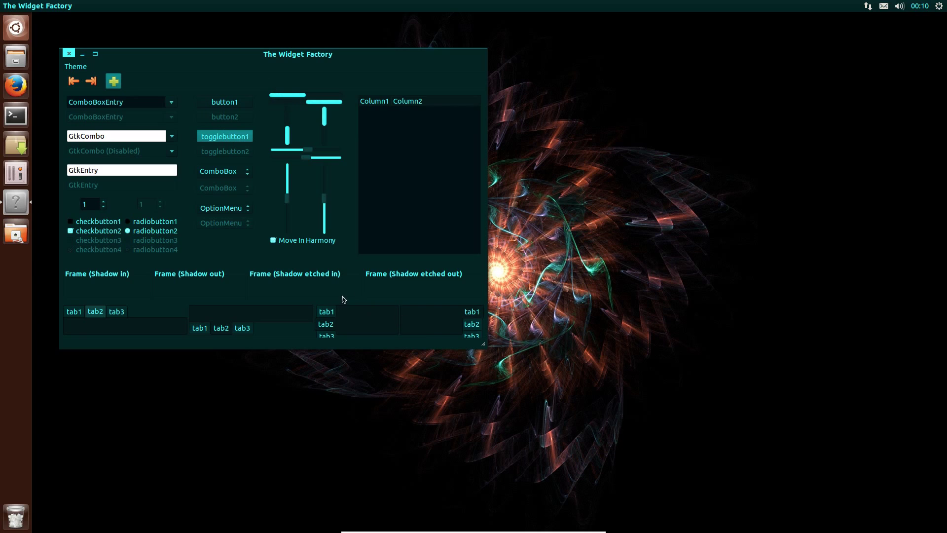
click(325, 313)
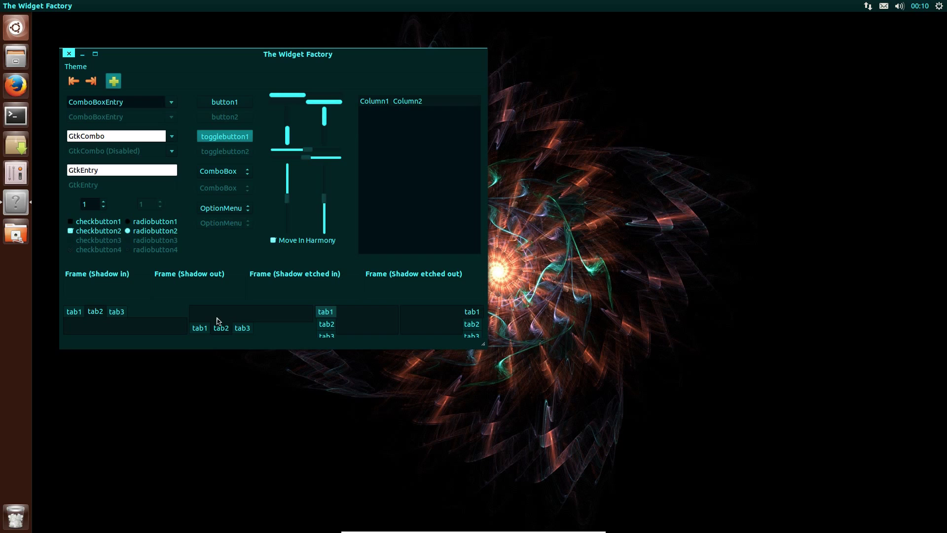
drag(72, 54, 28, 10)
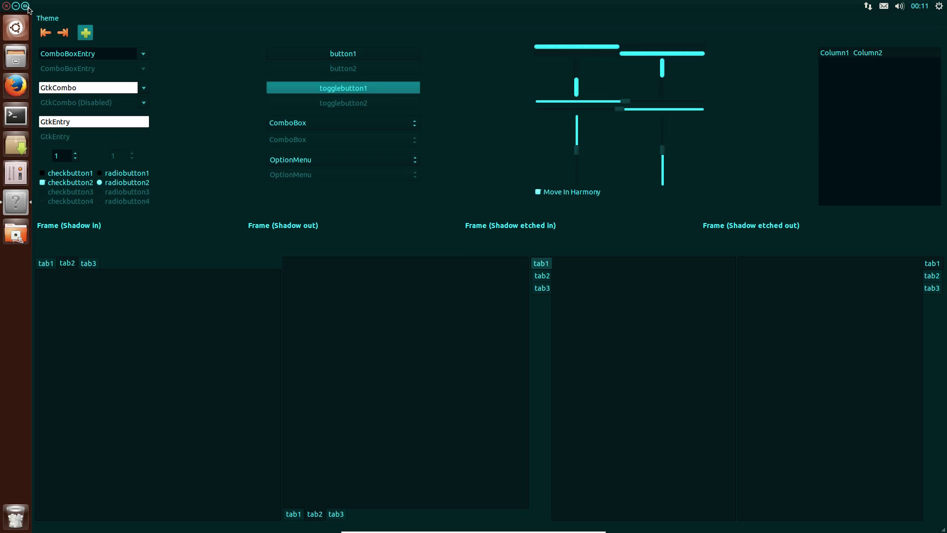
Restore The Widget Factory to floating size and open Files on the Documents folder
click(26, 6)
click(16, 57)
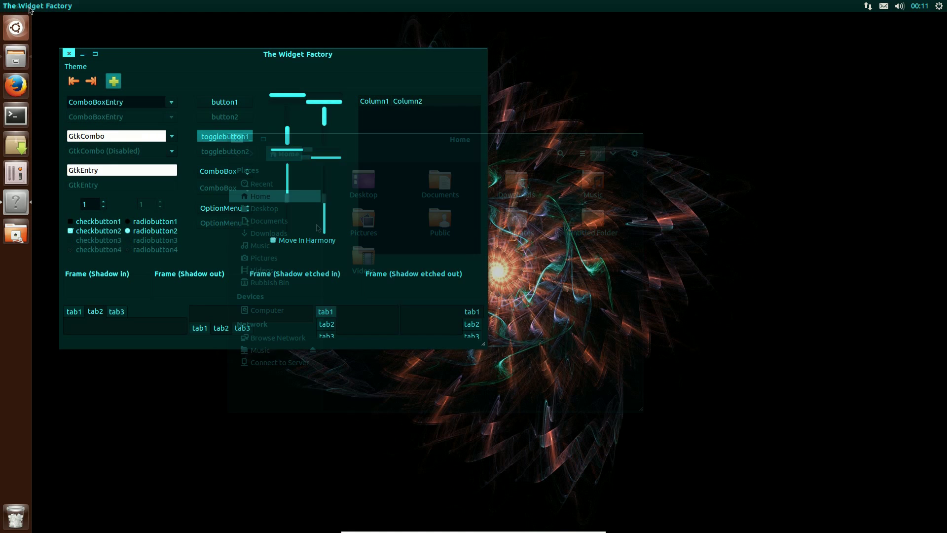
click(268, 221)
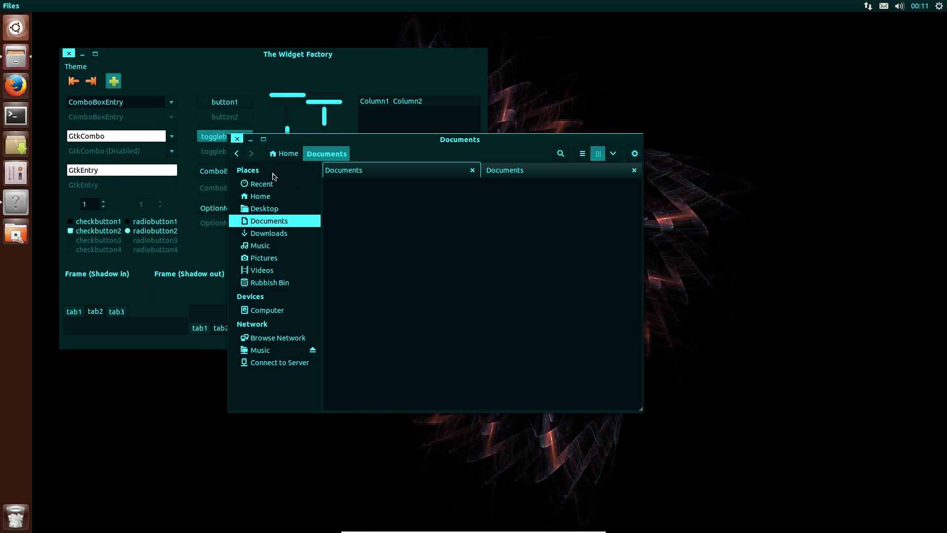
Browse to the etc/apparmor.d local folder, then switch back to the empty Documents tab
click(273, 311)
double_click(367, 234)
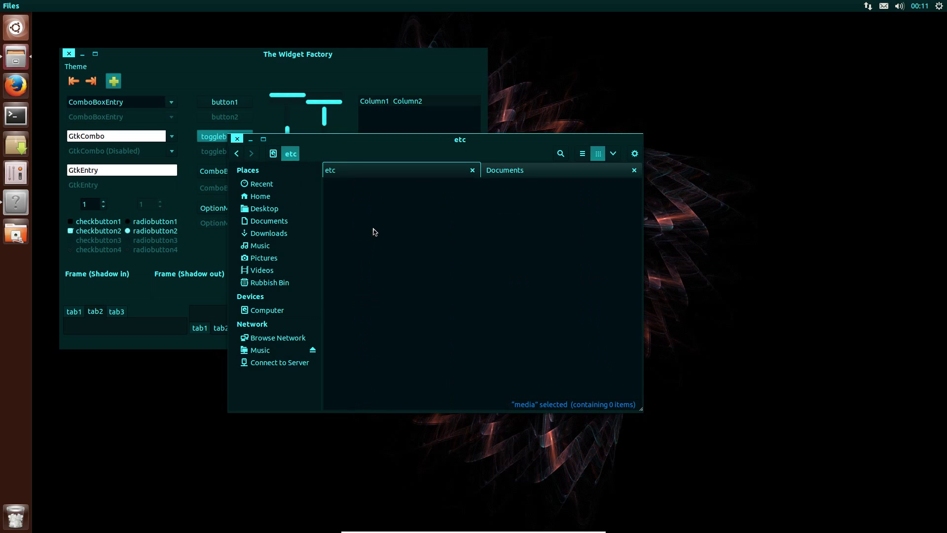
double_click(376, 236)
double_click(376, 236)
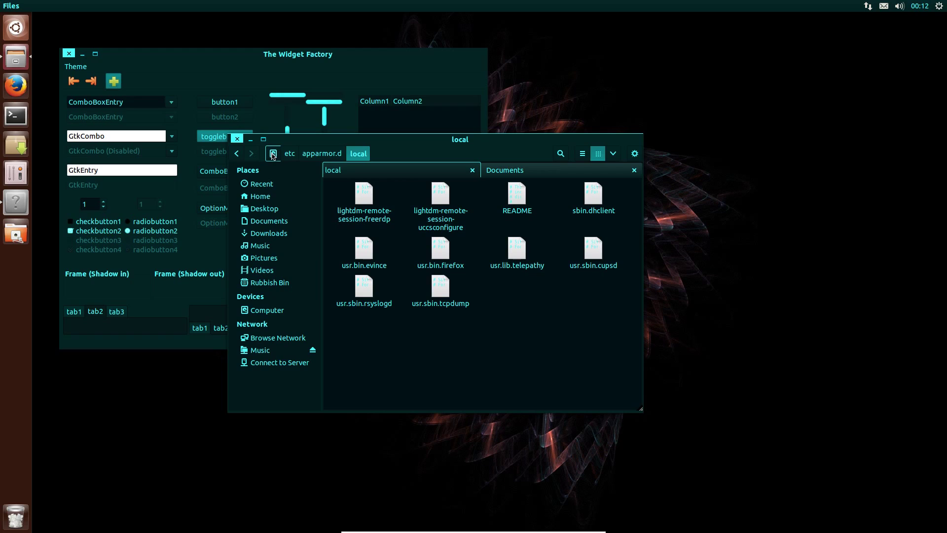
key(ctrl+Page_Down)
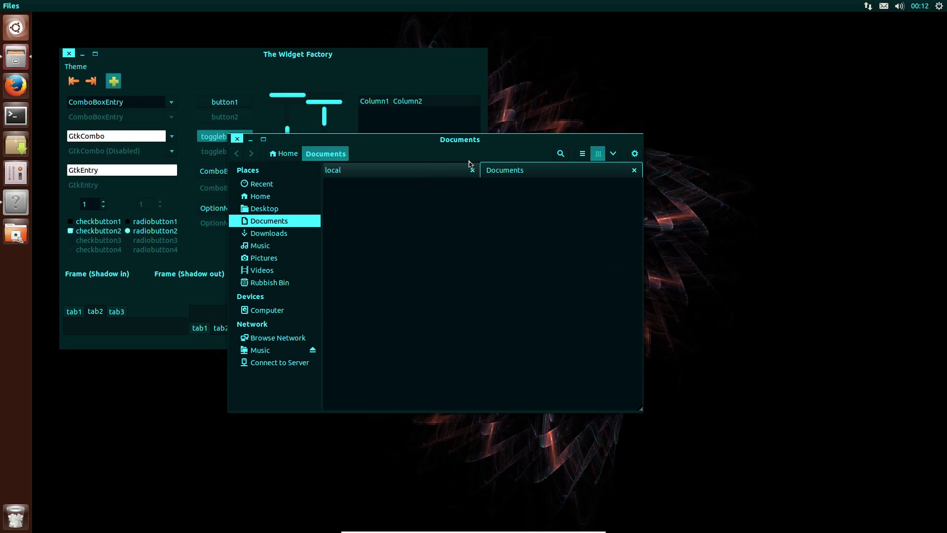
click(900, 6)
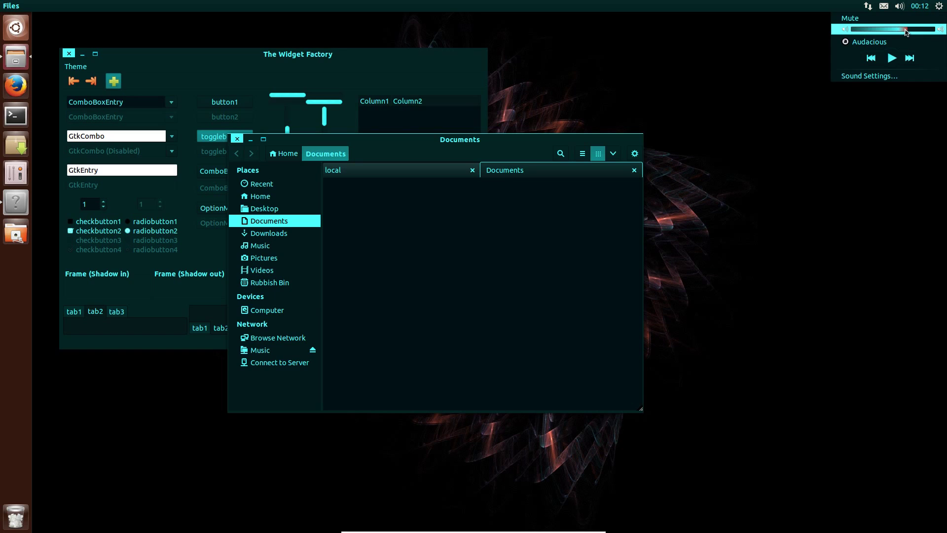
Nudge the system volume and raise Firefox, showing its page context menu
mouse_move(906, 32)
mouse_down()
mouse_move(883, 31)
mouse_move(904, 31)
mouse_up()
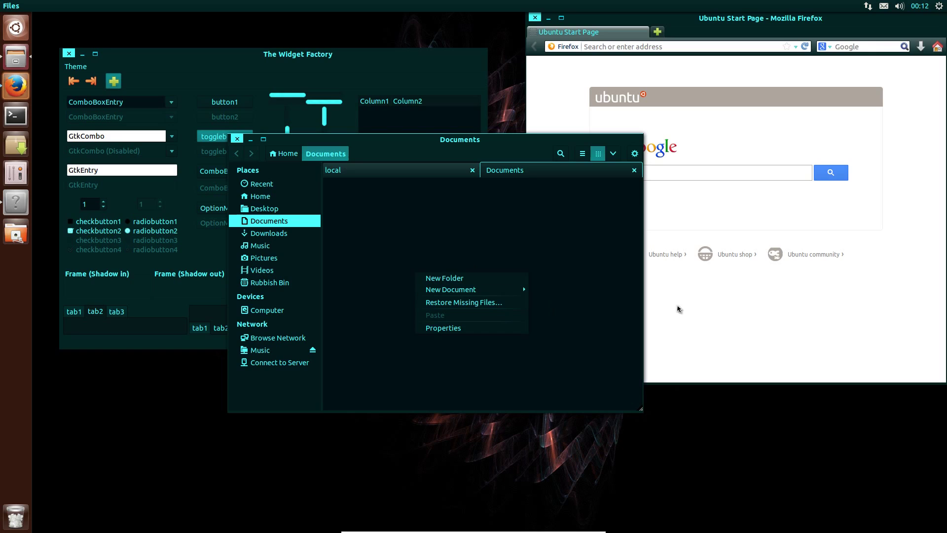
click(679, 307)
right_click(683, 301)
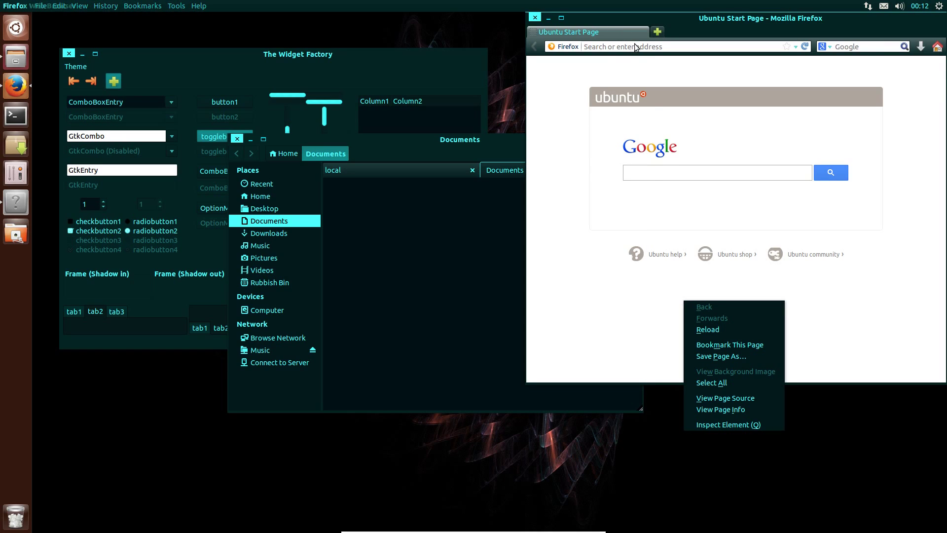
Enter bbc in Firefox's address bar, then search the Dash for wr
click(608, 44)
click(608, 44)
text(bbc)
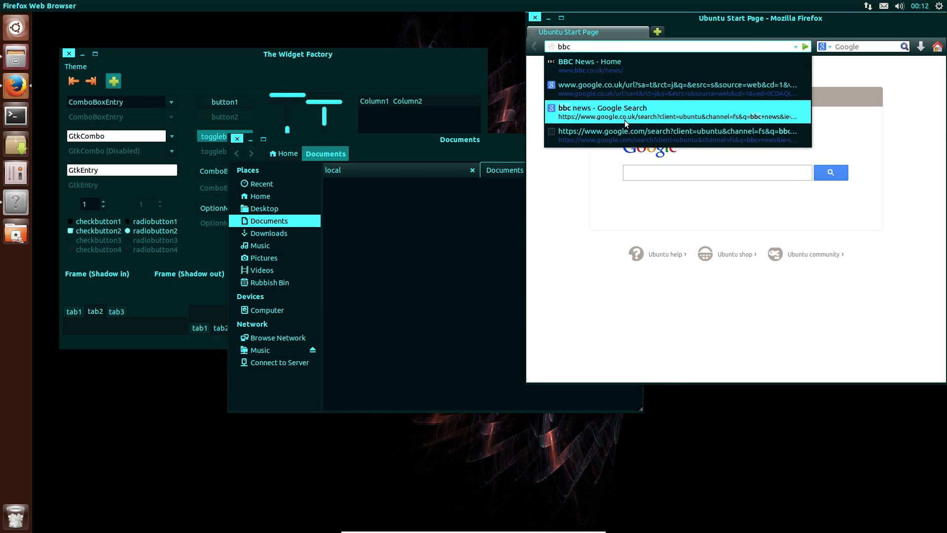
key(super)
text(wri)
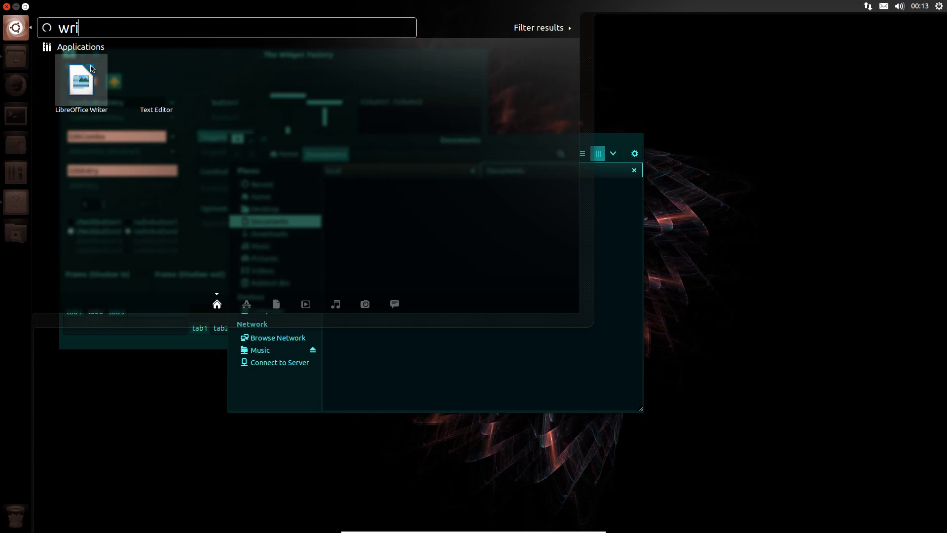
Launch LibreOffice Writer's blank Untitled 1 document, then clear all windows with Ctrl+Super+D
key(Return)
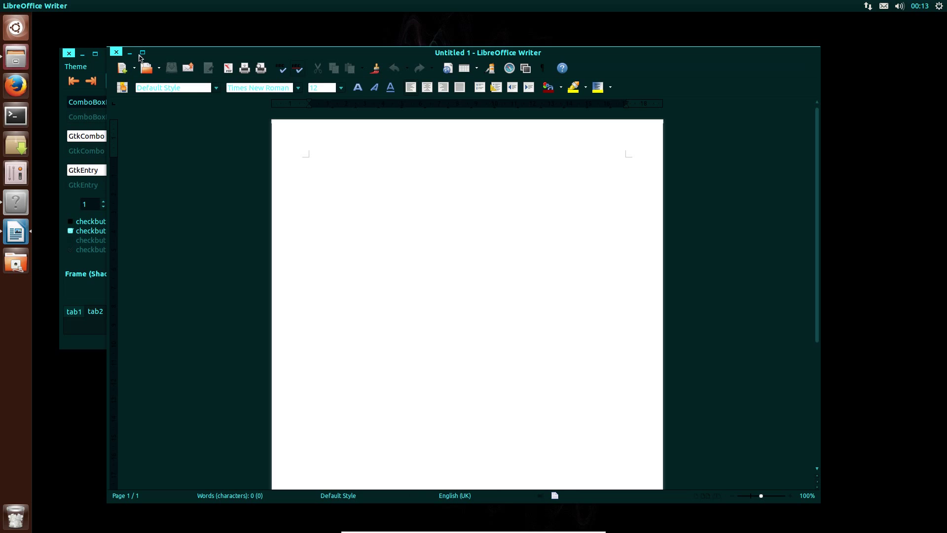
key(ctrl+super+d)
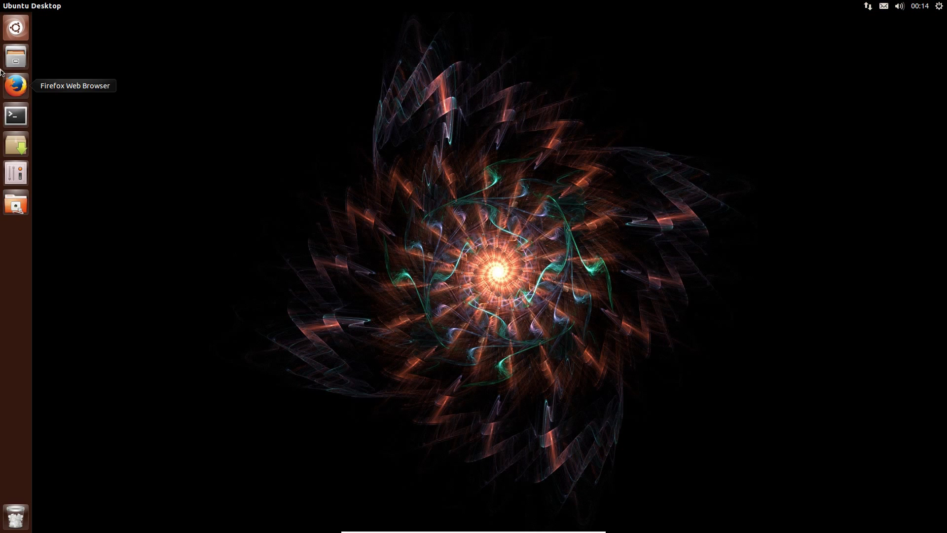
Run twf to reopen The Widget Factory and move its window down and right
click(16, 27)
key(alt+F2)
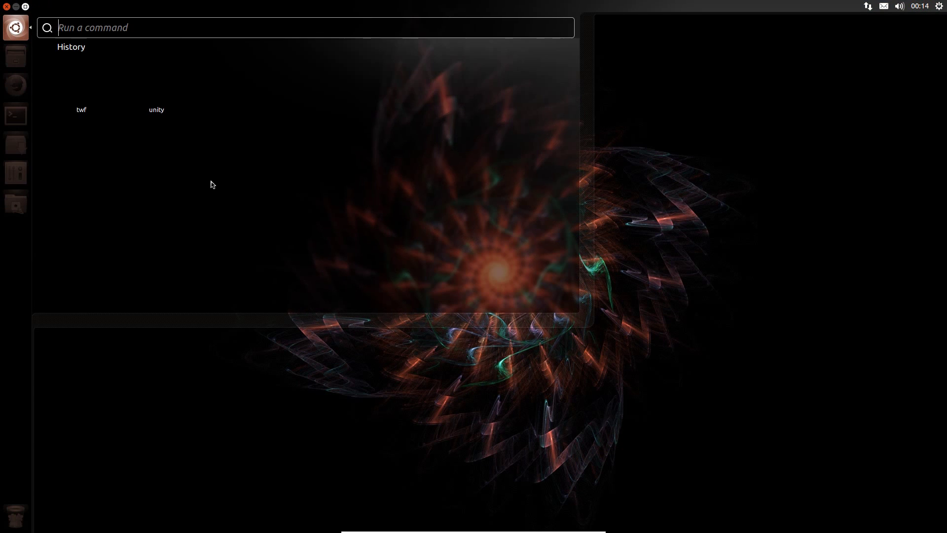
text(tw)
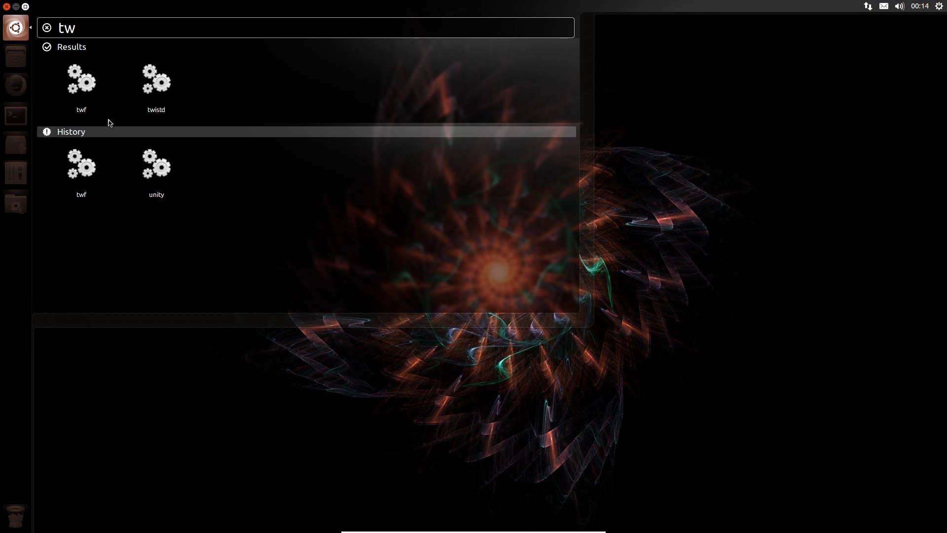
click(79, 94)
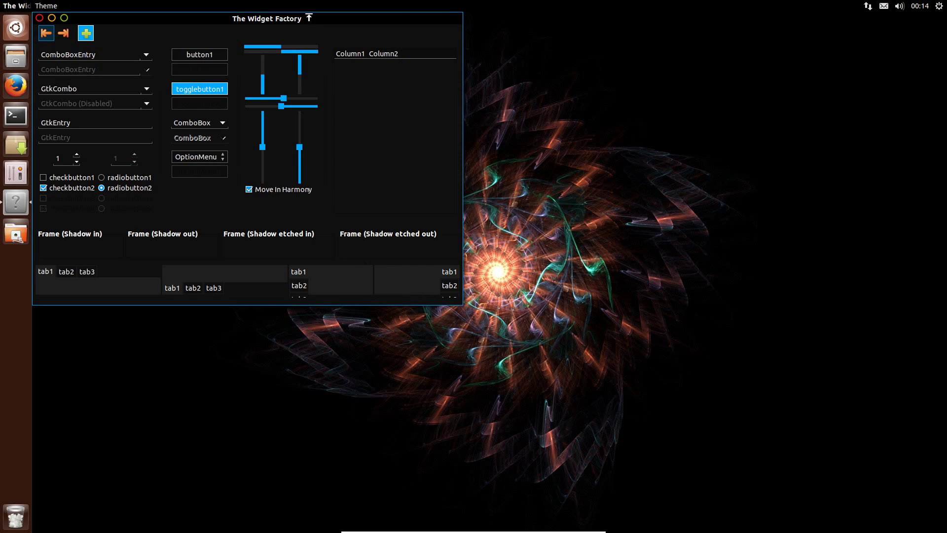
drag(298, 24, 350, 78)
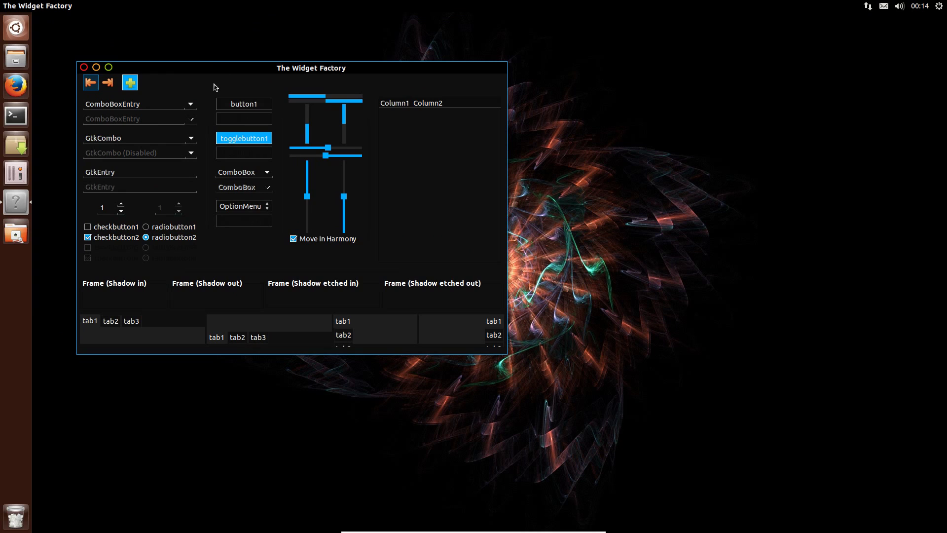
Toggle togglebutton1 off and on, maximise and restore the window, then switch tab2 and tab1
click(239, 127)
click(235, 131)
click(109, 67)
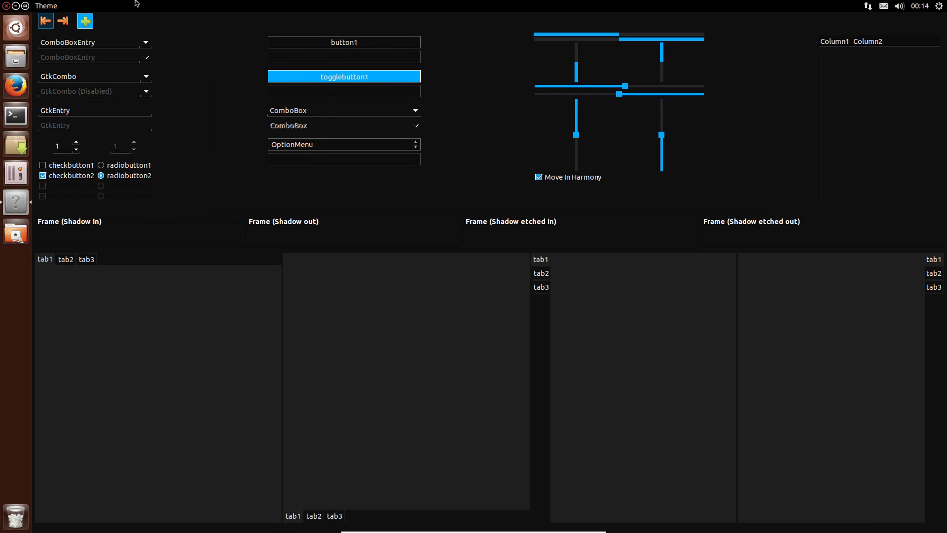
drag(137, 4, 151, 77)
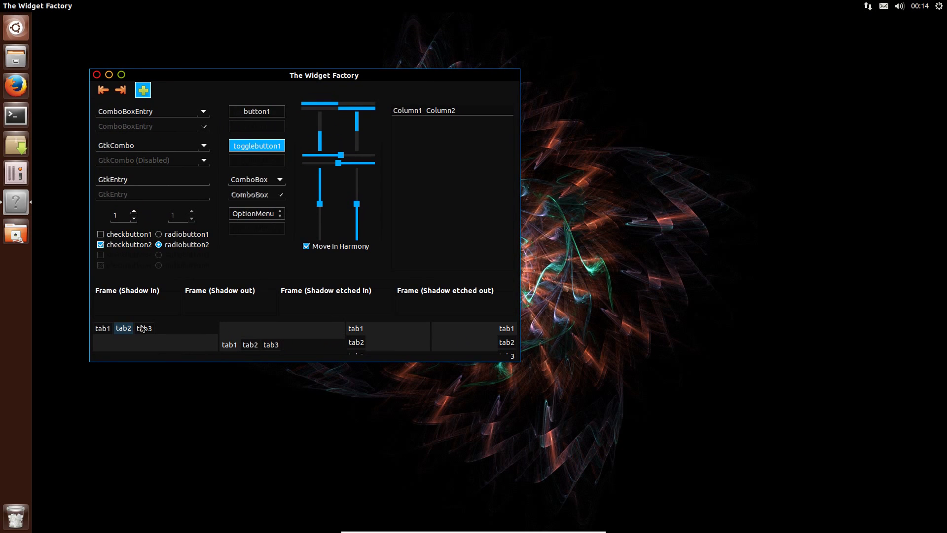
click(124, 329)
click(103, 329)
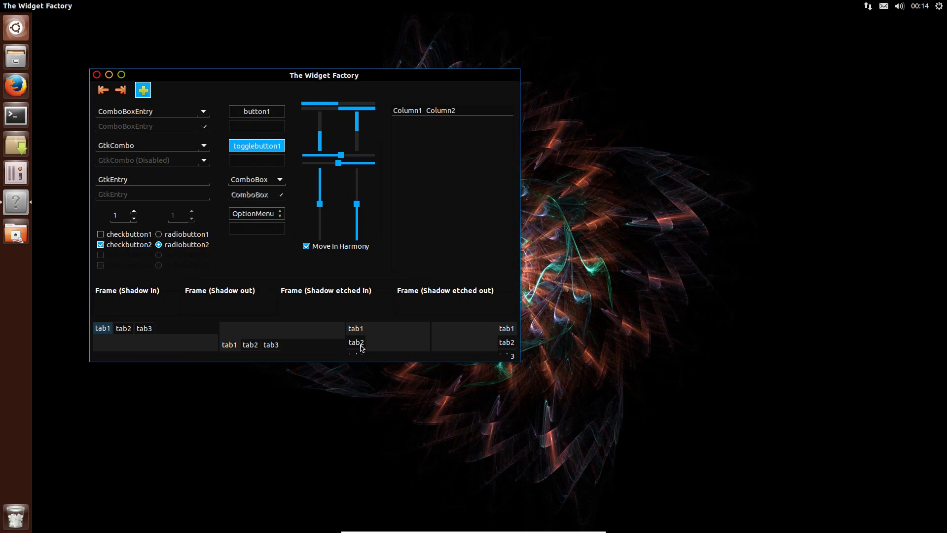
Open Files on Downloads showing Temp and three JPG images, and view its context menu
key(alt+Tab)
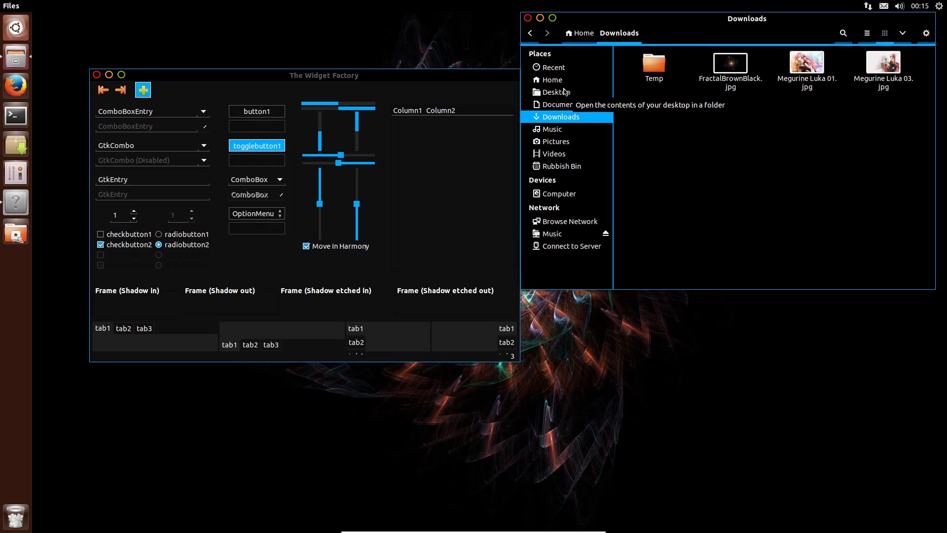
right_click(706, 183)
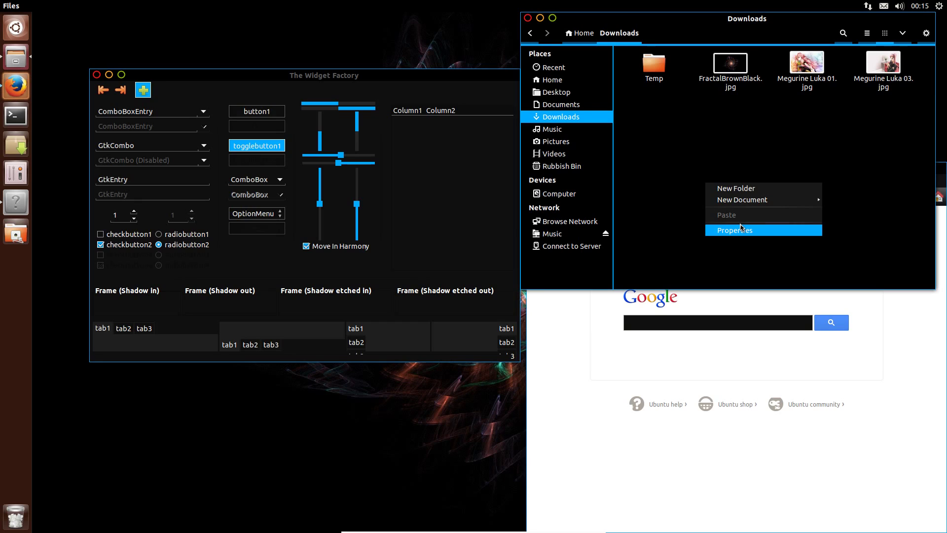
Raise Firefox on the Ubuntu Start Page and leave bbc in its address bar unvisited
click(570, 355)
right_click(585, 300)
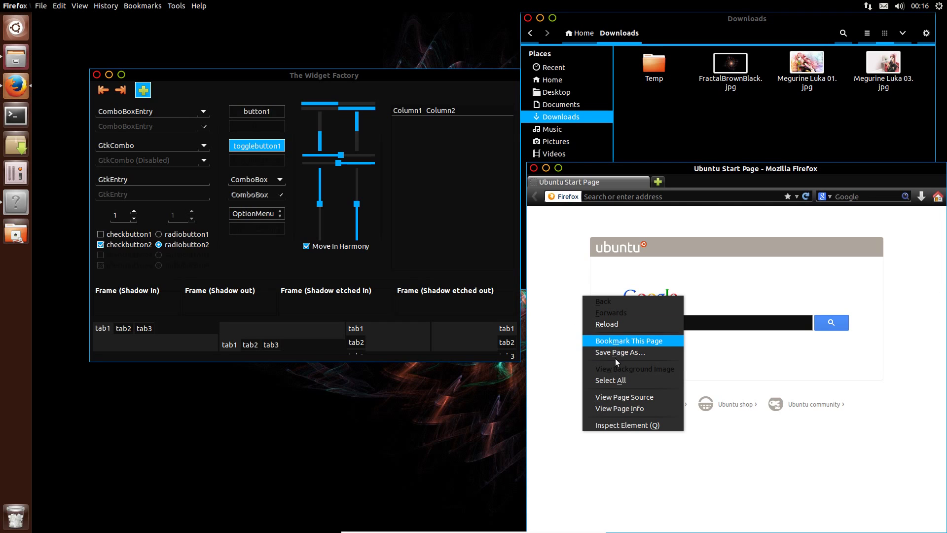
click(641, 198)
text(bbc)
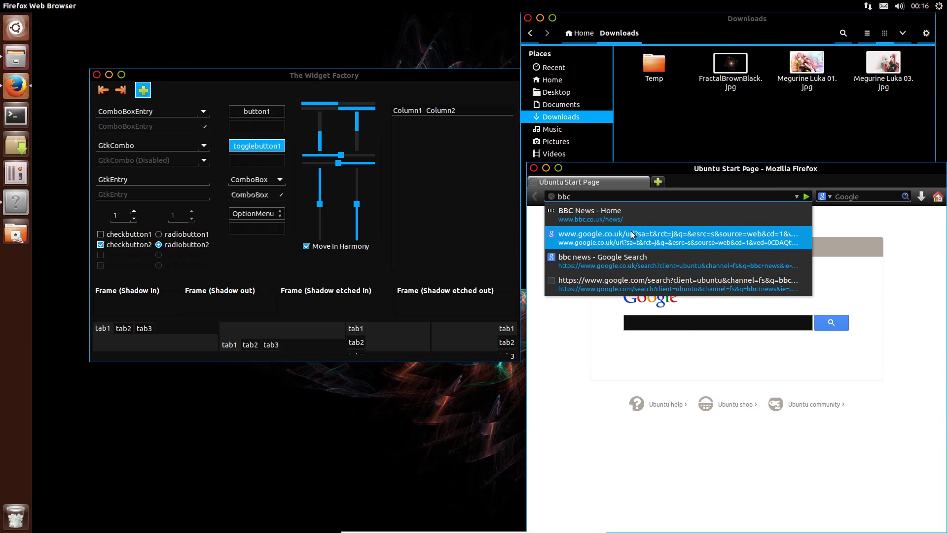
click(586, 326)
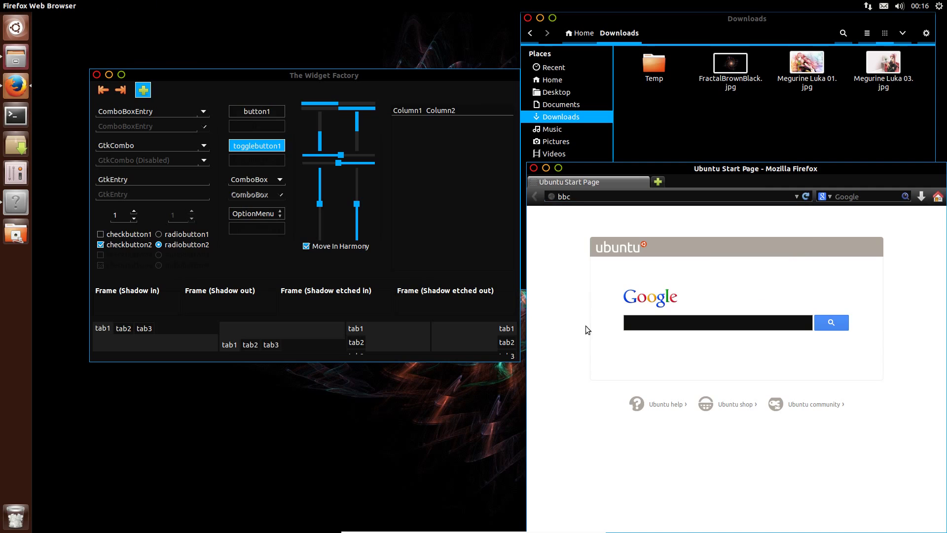
click(11, 31)
Launch LibreOffice Writer from a Dash search for wr and scroll the blank Untitled 1 document
text(wr)
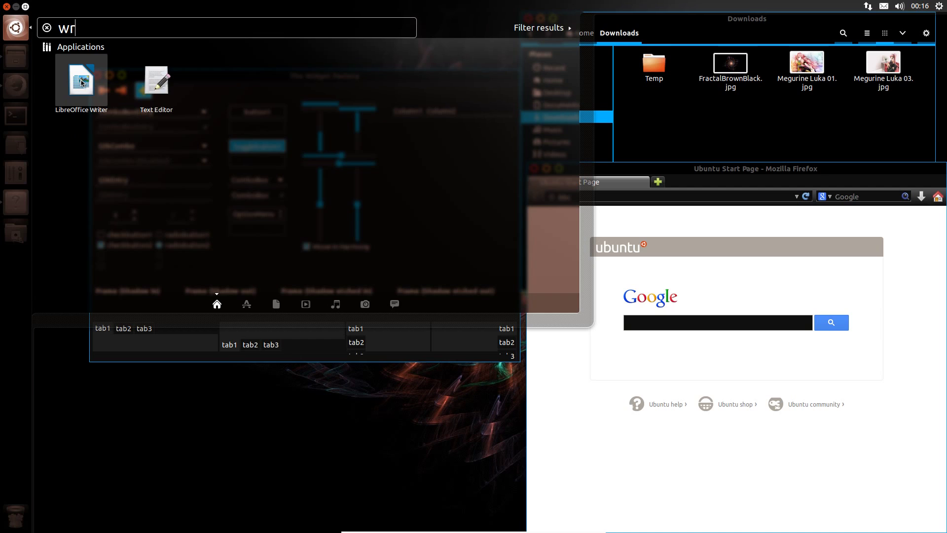
click(81, 83)
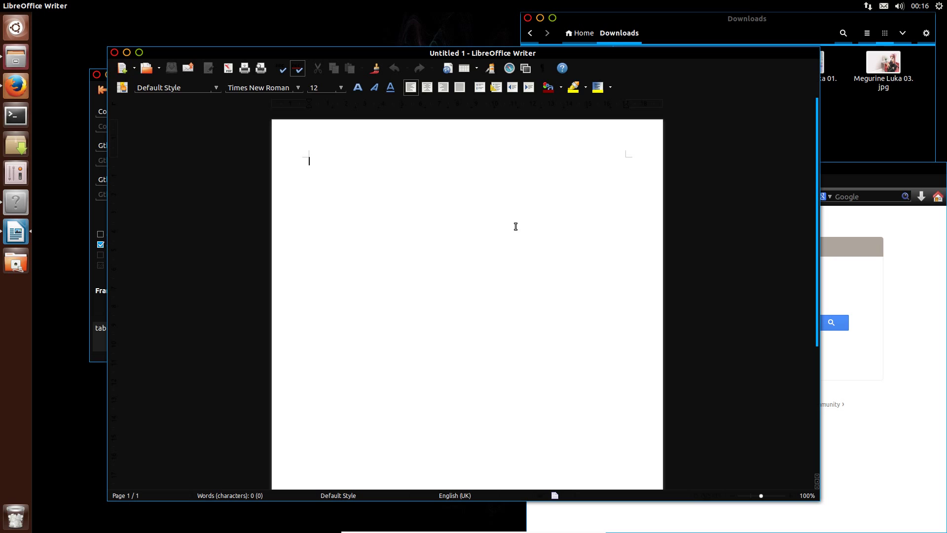
scroll(515, 227, down, 3)
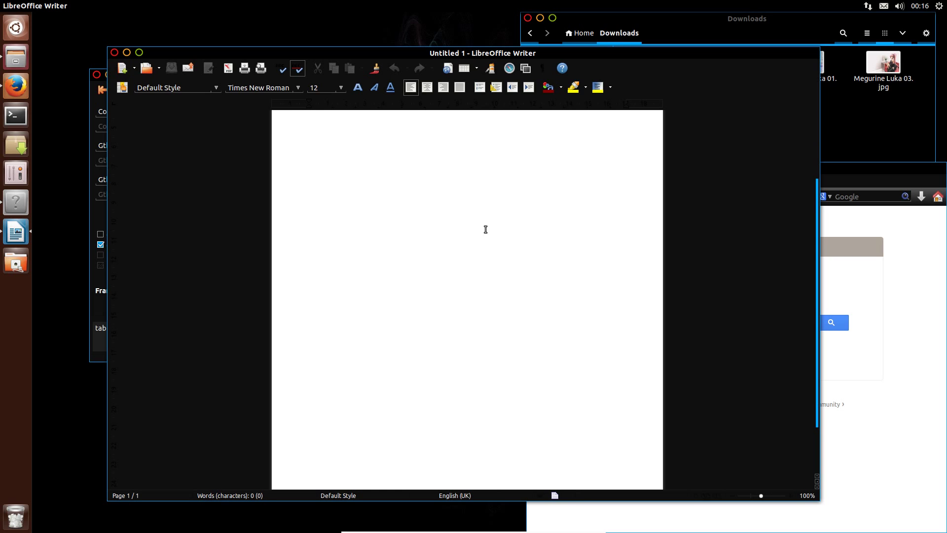